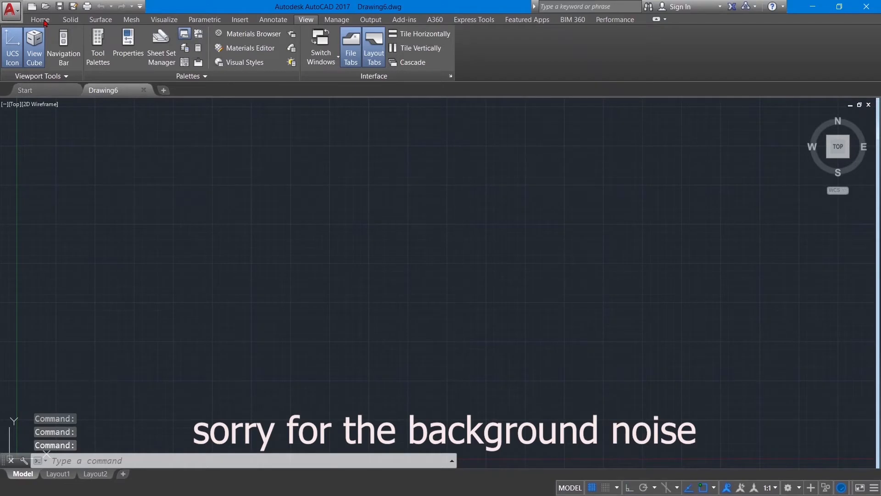
Set the drawing units' insertion scale to millimeters
{"action": "left_click", "coordinate": [46, 21]}
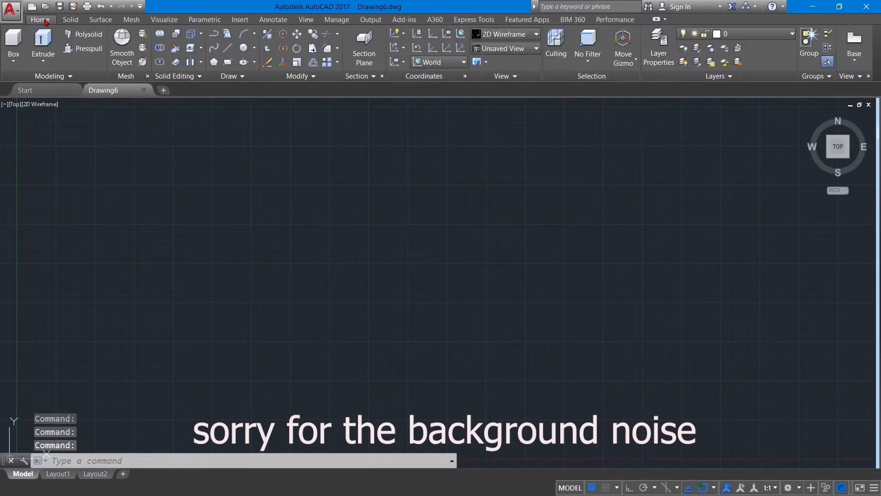
{"action": "type", "text": "UN"}
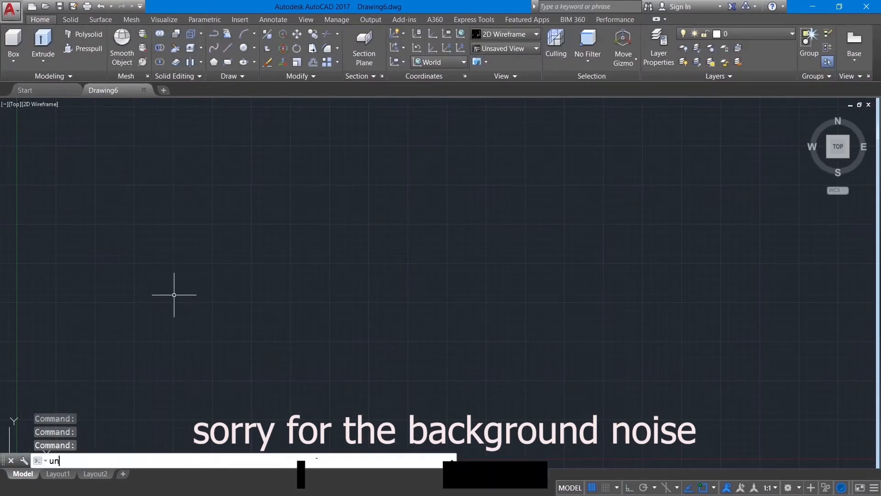
{"action": "key", "text": "Return"}
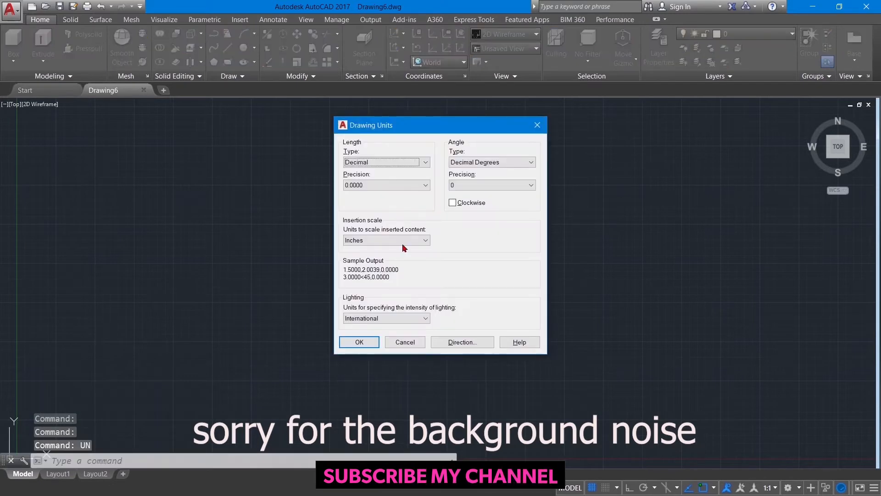
{"action": "left_click", "coordinate": [404, 240]}
{"action": "left_click", "coordinate": [403, 290]}
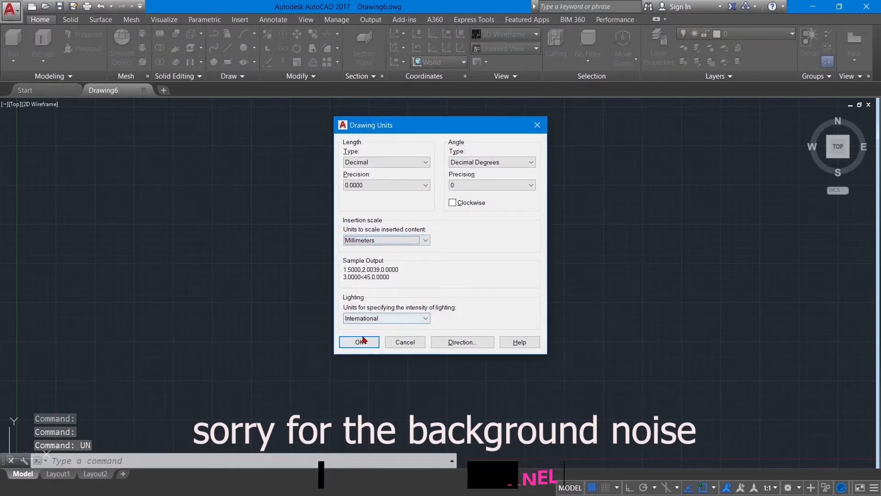
{"action": "left_click", "coordinate": [360, 342]}
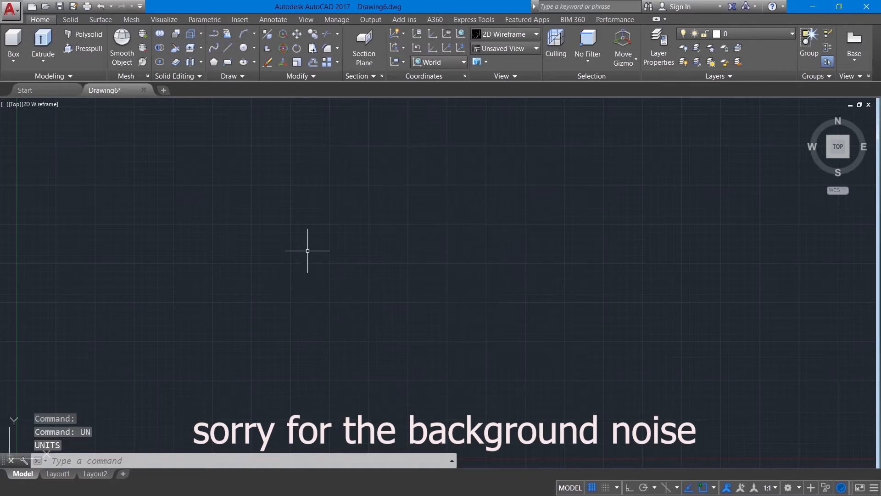
Draw a circle of 32 mm diameter up and to the right of the origin
{"action": "scroll", "coordinate": [306, 249], "scroll_direction": "down", "scroll_amount": 2}
{"action": "middle_click_drag", "start_coordinate": [306, 249], "coordinate": [308, 283]}
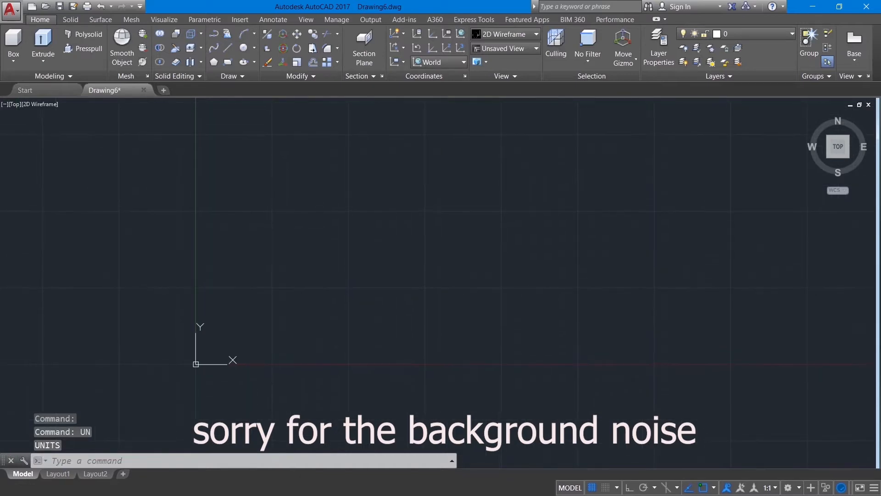
{"action": "left_click", "coordinate": [254, 48]}
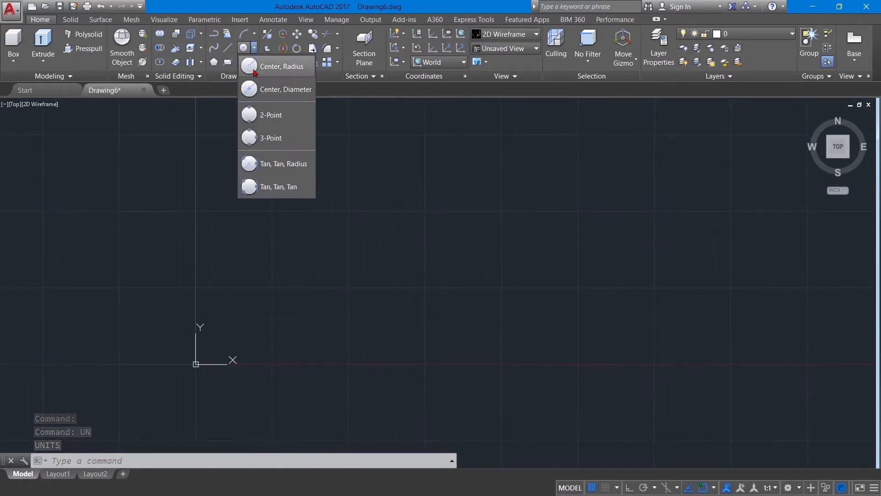
{"action": "left_click", "coordinate": [268, 90]}
{"action": "left_click", "coordinate": [454, 193]}
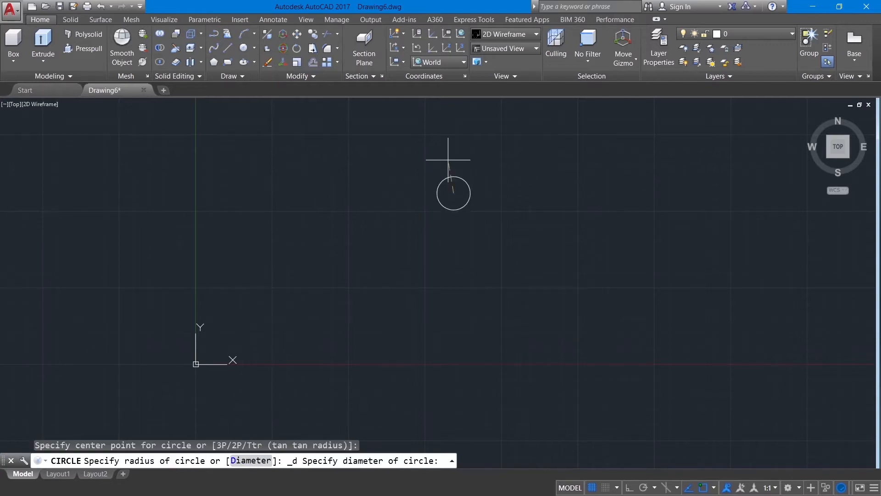
{"action": "type", "text": "32"}
{"action": "key", "text": "Return"}
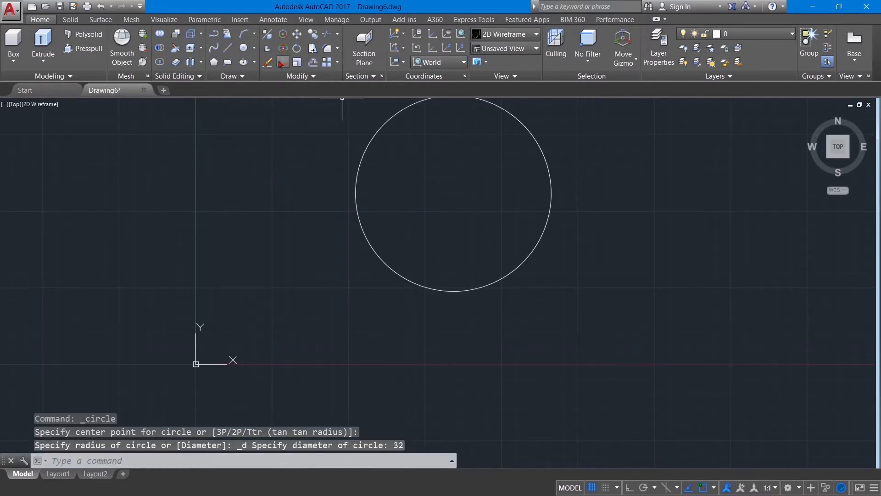
Draw a concentric circle of 22 mm diameter inside the 32 mm circle
{"action": "left_click", "coordinate": [256, 48]}
{"action": "left_click", "coordinate": [267, 90]}
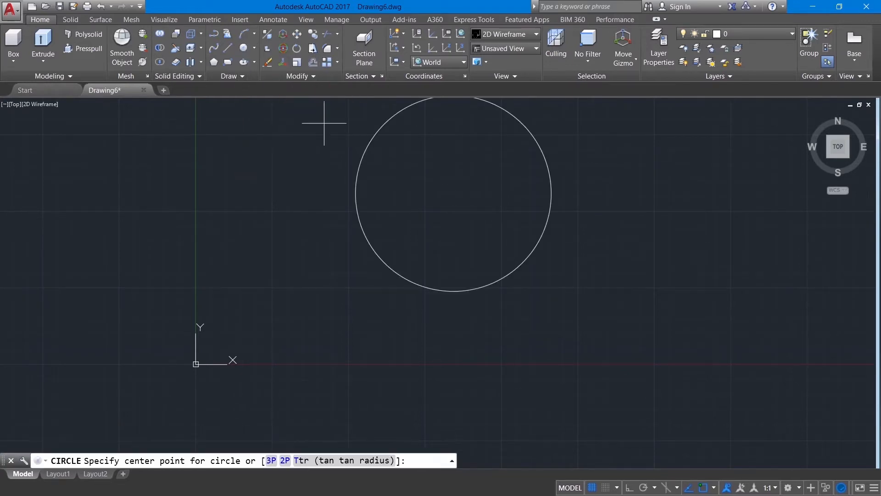
{"action": "left_click", "coordinate": [454, 193]}
{"action": "key", "text": "Return"}
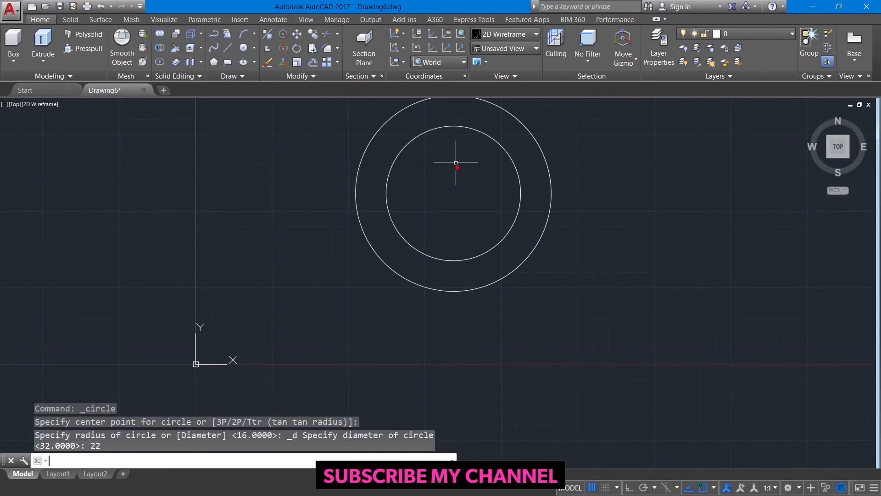
In a 3D view, presspull the ring area between the two circles upward by 60 mm
{"action": "left_click", "coordinate": [810, 119]}
{"action": "scroll", "coordinate": [598, 190], "scroll_direction": "down", "scroll_amount": 3}
{"action": "middle_click_drag", "start_coordinate": [627, 184], "coordinate": [479, 212]}
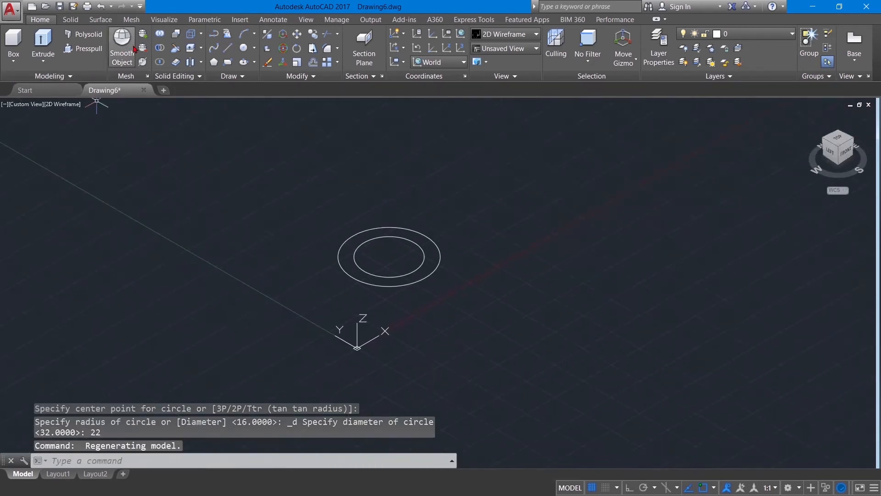
{"action": "left_click", "coordinate": [83, 48]}
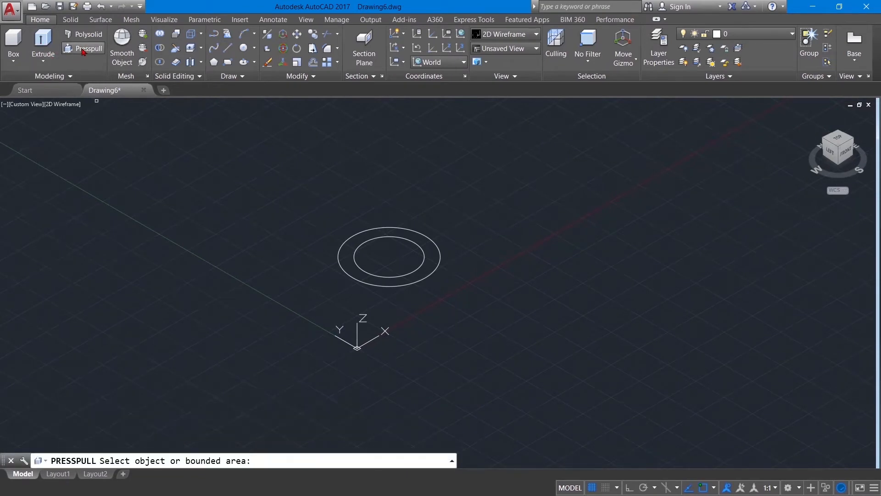
{"action": "left_click", "coordinate": [345, 255]}
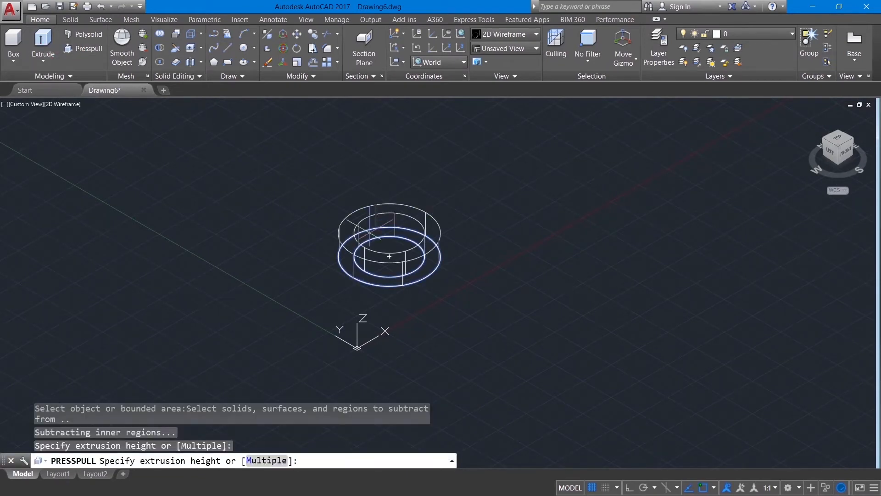
{"action": "key", "text": "Return"}
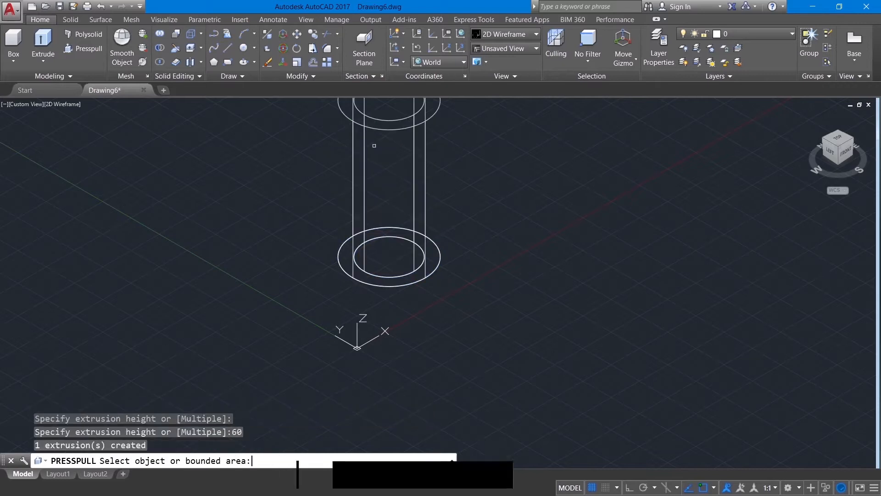
Move the hollow cylinder by its top centre along the X direction, clear of the two base circles
{"action": "middle_click_drag", "start_coordinate": [629, 131], "coordinate": [528, 223]}
{"action": "type", "text": "m"}
{"action": "key", "text": "Return"}
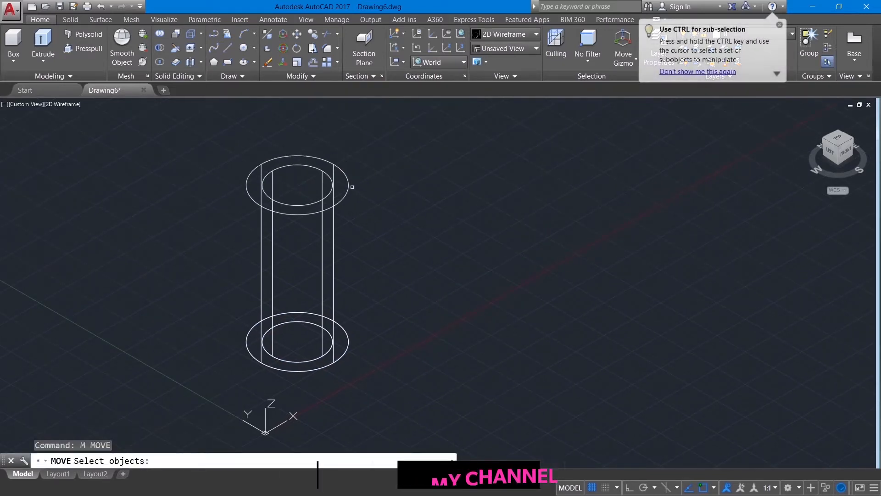
{"action": "left_click", "coordinate": [348, 183]}
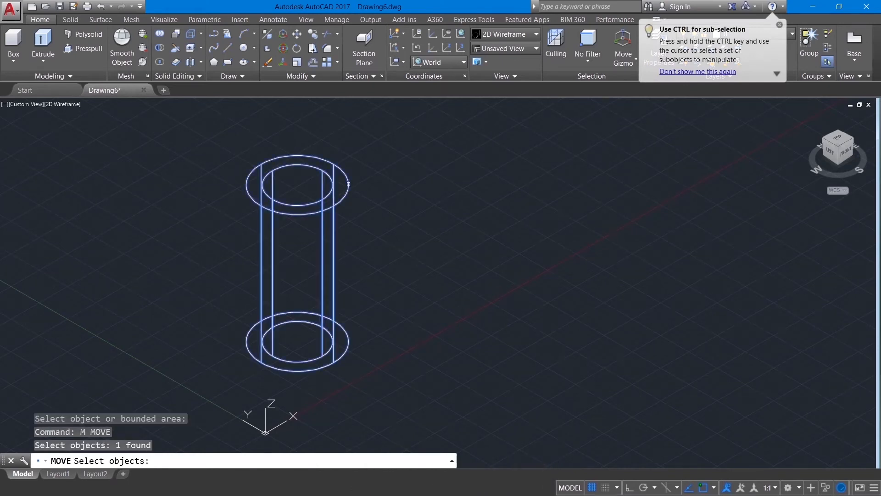
{"action": "key", "text": "Return"}
{"action": "left_click", "coordinate": [297, 185]}
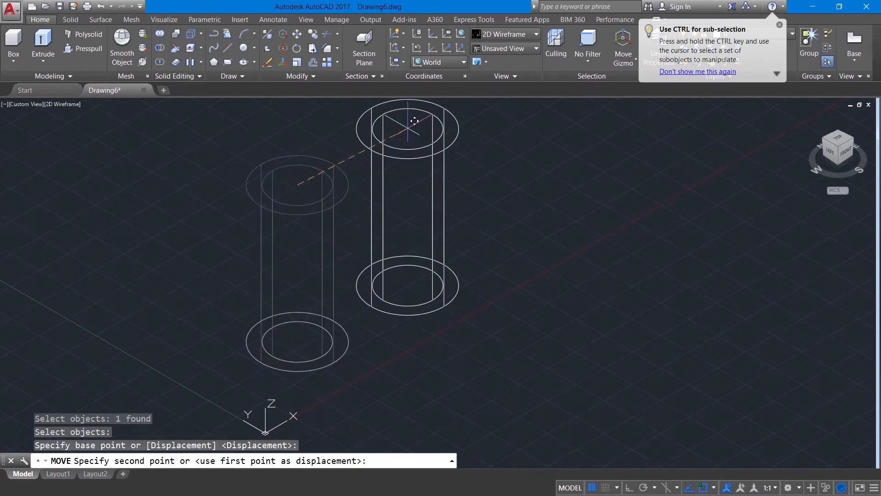
{"action": "left_click", "coordinate": [420, 134]}
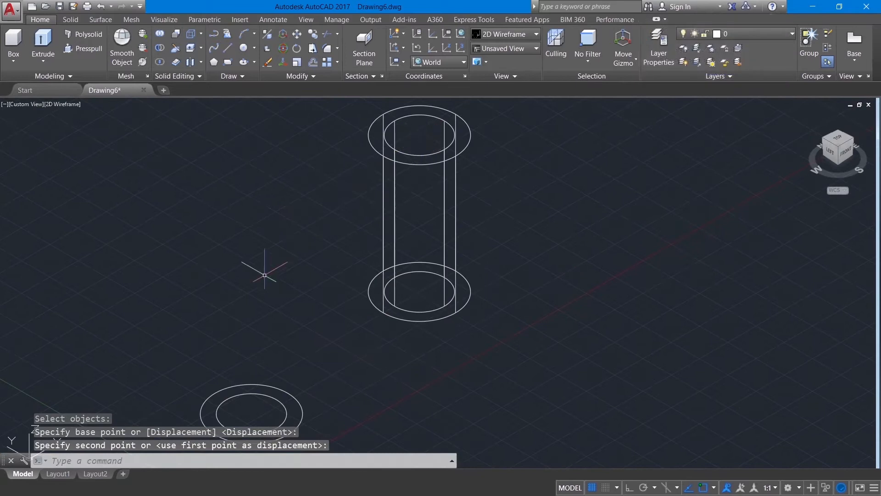
In top view, move the two base circles by their centre to open space between the origin and the hollow cylinder
{"action": "left_click", "coordinate": [837, 137]}
{"action": "mouse_move", "coordinate": [447, 317]}
{"action": "middle_mouse_down"}
{"action": "mouse_move", "coordinate": [464, 257]}
{"action": "mouse_move", "coordinate": [478, 244]}
{"action": "middle_mouse_up"}
{"action": "type", "text": "m"}
{"action": "key", "text": "Return"}
{"action": "left_click", "coordinate": [289, 228]}
{"action": "left_click", "coordinate": [398, 321]}
{"action": "key", "text": "Return"}
{"action": "left_click", "coordinate": [340, 273]}
{"action": "left_click", "coordinate": [481, 237]}
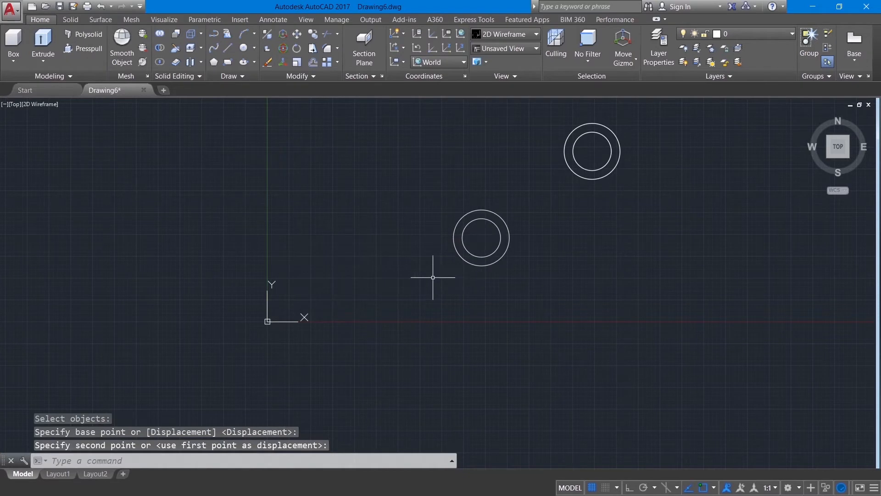
Draw a horizontal 62 mm line leftward from the centre of the two circles with Ortho on
{"action": "type", "text": "l"}
{"action": "key", "text": "Return"}
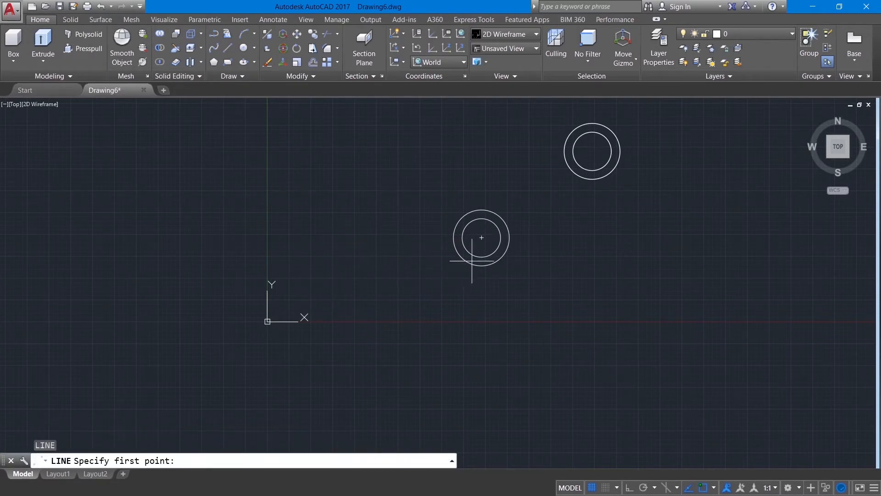
{"action": "left_click", "coordinate": [481, 238]}
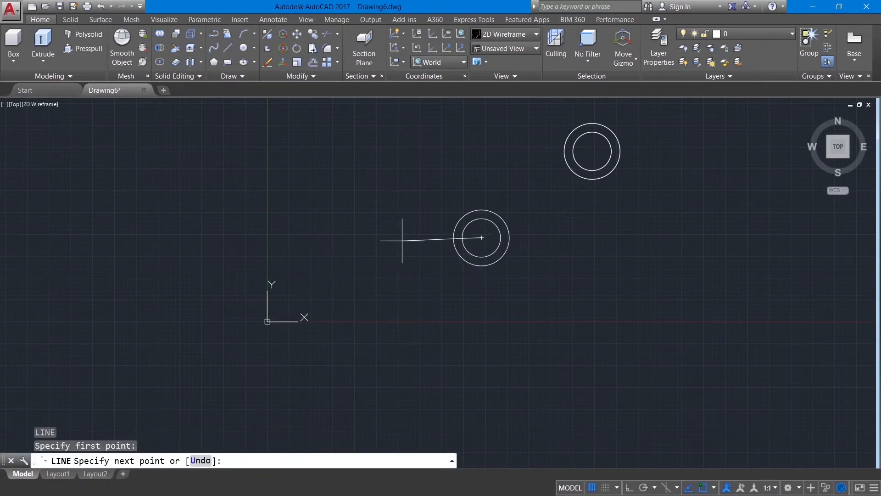
{"action": "key", "text": "F8"}
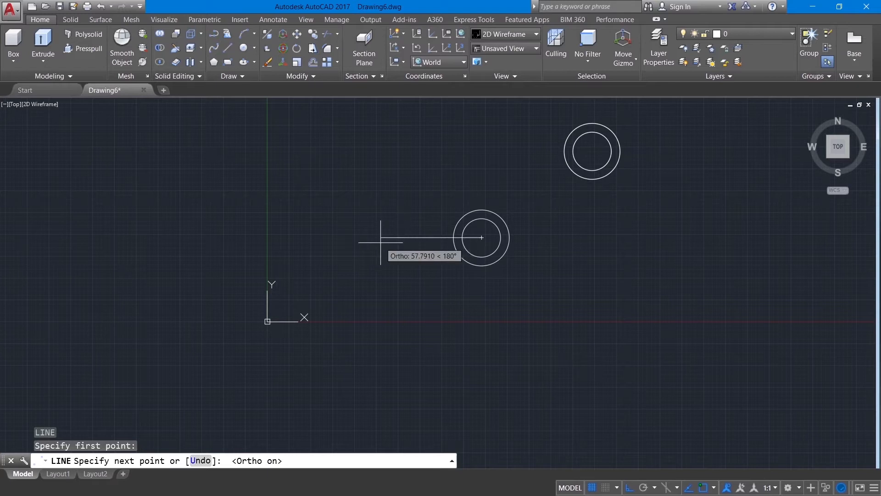
{"action": "type", "text": "62"}
{"action": "key", "text": "Return"}
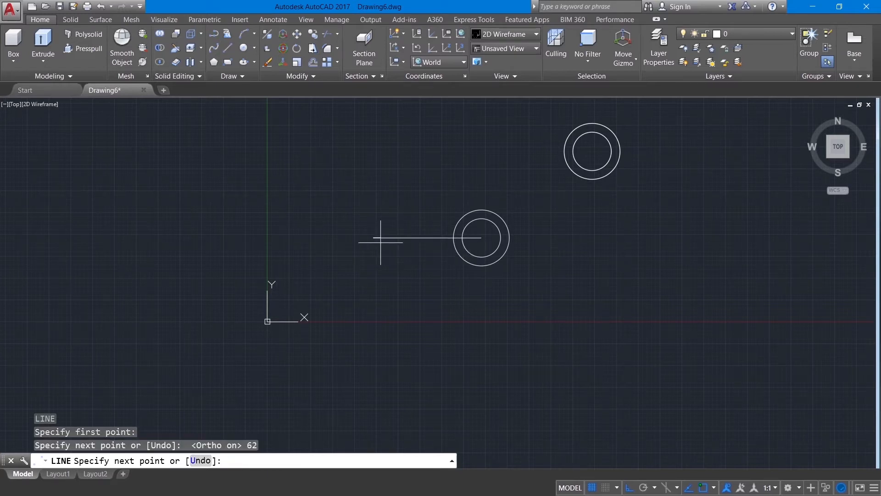
{"action": "right_click", "coordinate": [374, 276]}
{"action": "left_click", "coordinate": [399, 281]}
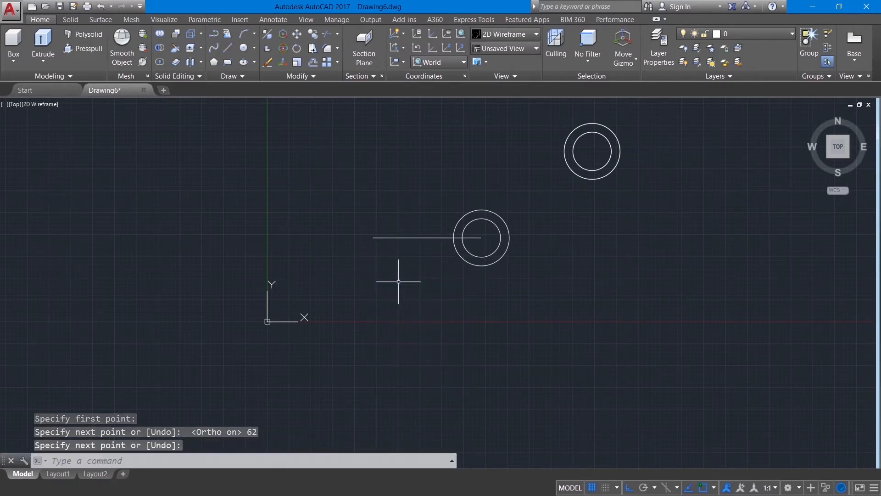
Left of the 62 mm line, draw a 60 mm line straight down followed by a 14 mm line to the right
{"action": "key", "text": "Return"}
{"action": "left_click", "coordinate": [299, 165]}
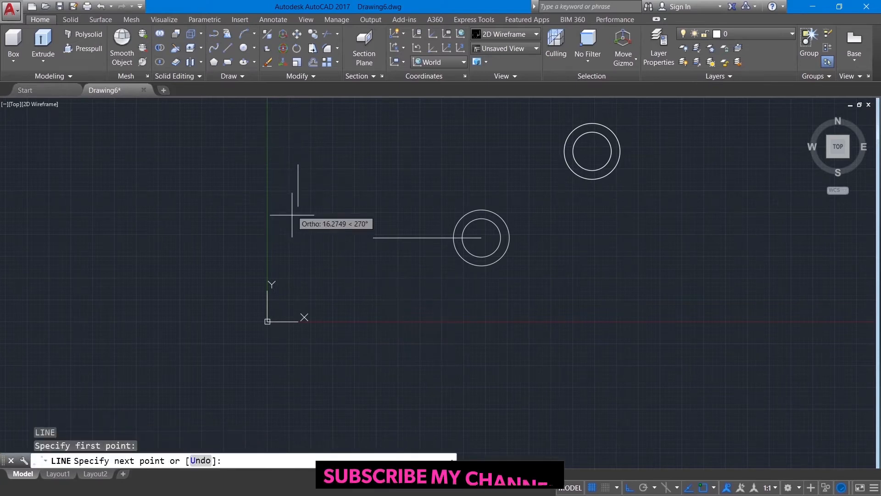
{"action": "type", "text": "60"}
{"action": "key", "text": "Return"}
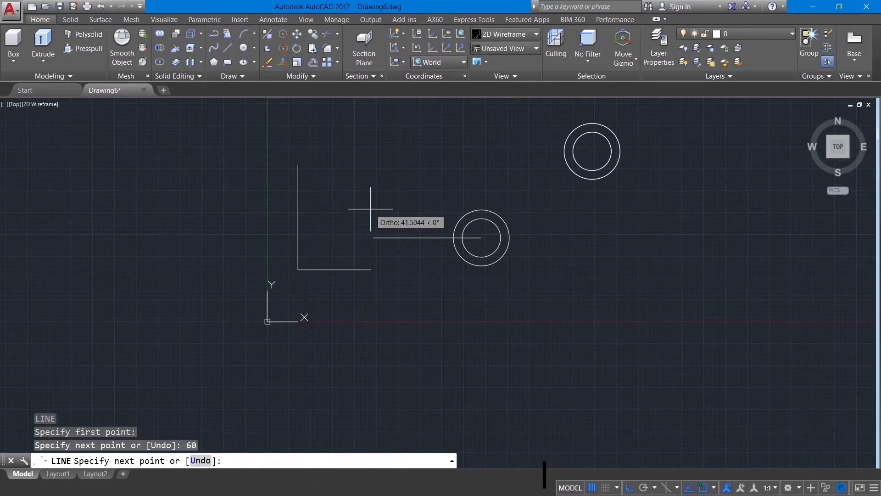
{"action": "type", "text": "14"}
{"action": "key", "text": "Return"}
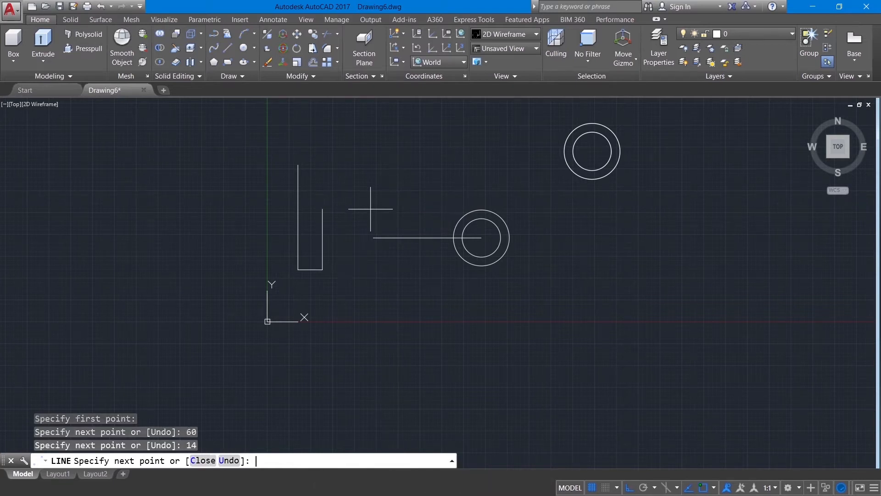
{"action": "right_click", "coordinate": [370, 210]}
{"action": "left_click", "coordinate": [392, 218]}
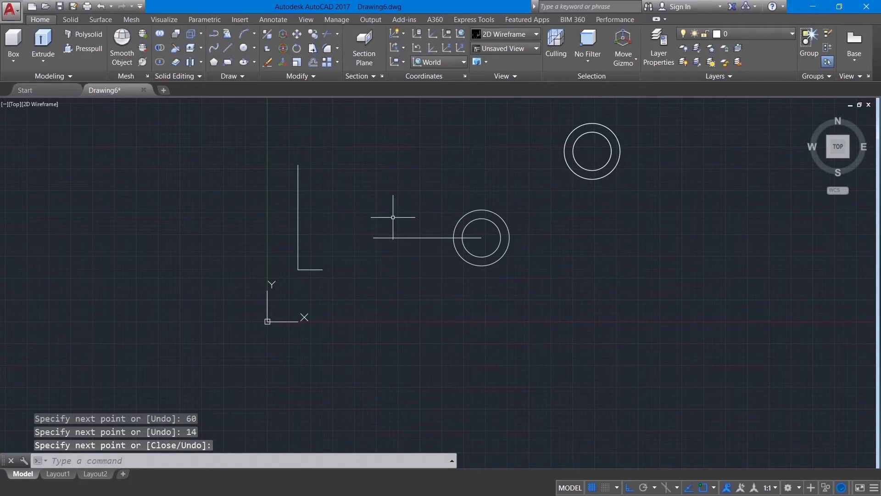
Move the L-shaped lines with Ortho off, placing the 60 mm line's midpoint on the left end of the 62 mm line
{"action": "type", "text": "m"}
{"action": "key", "text": "Return"}
{"action": "left_click", "coordinate": [297, 212]}
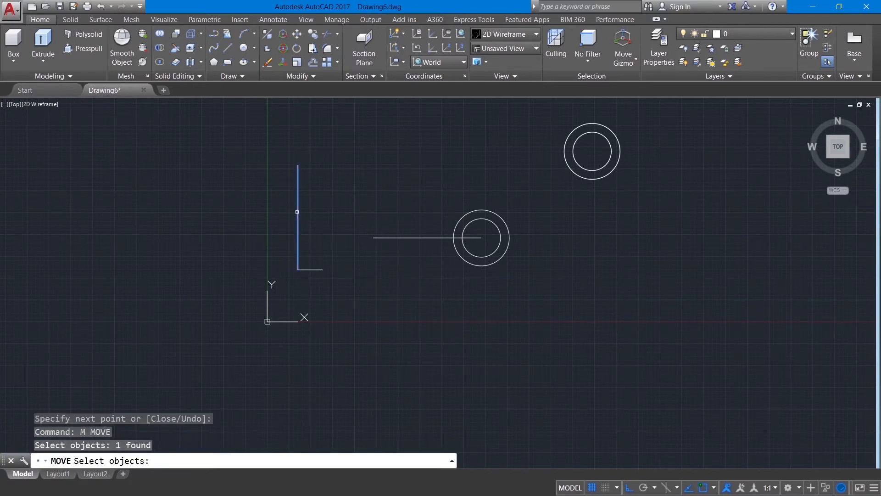
{"action": "left_click", "coordinate": [308, 270]}
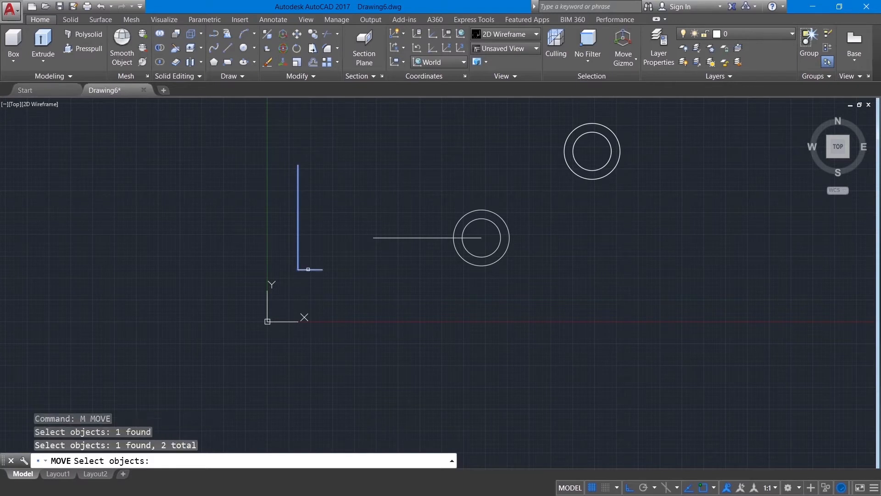
{"action": "key", "text": "Return"}
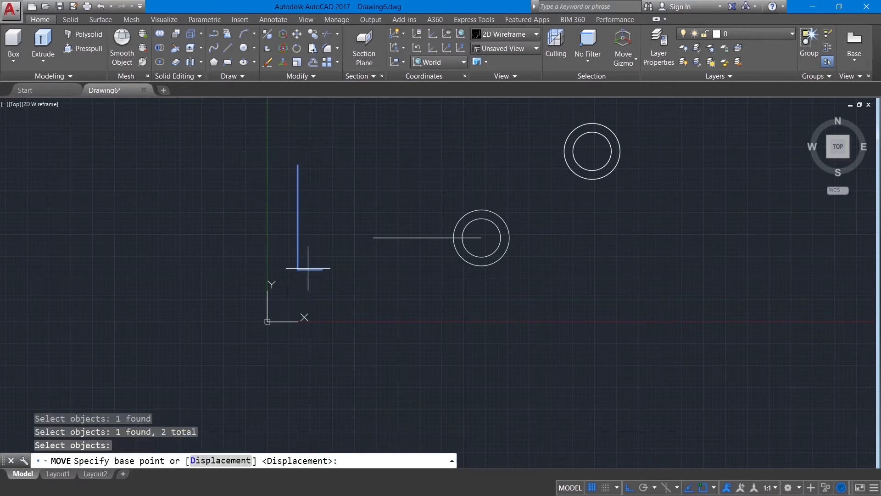
{"action": "left_click", "coordinate": [298, 217]}
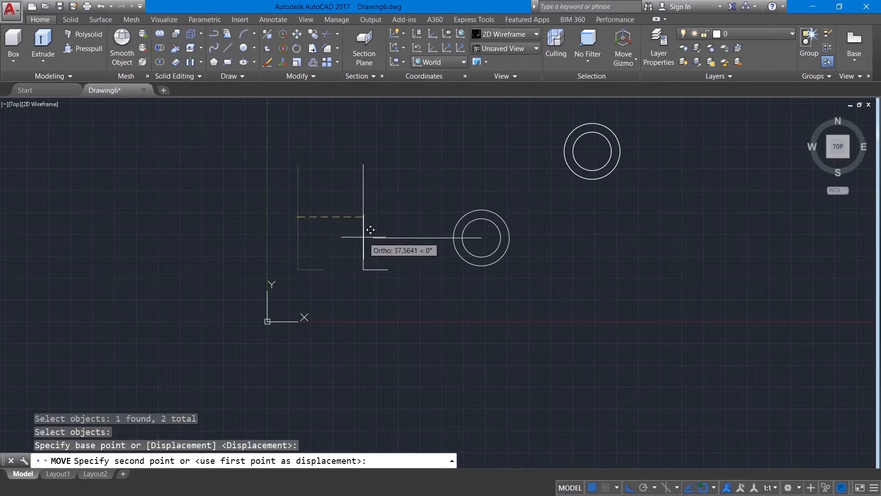
{"action": "key", "text": "F8"}
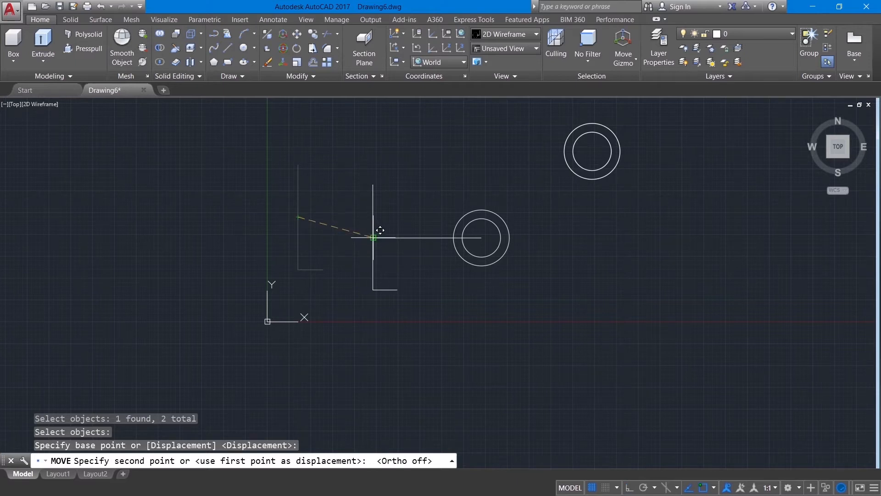
{"action": "left_click", "coordinate": [380, 230]}
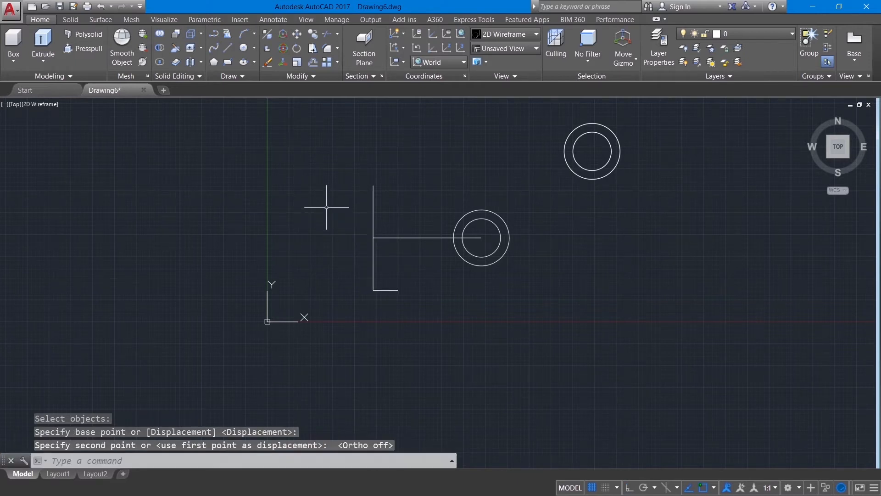
Draw a line from the free end of the 14 mm line tangent to the underside of the outer circle
{"action": "type", "text": "l"}
{"action": "key", "text": "Return"}
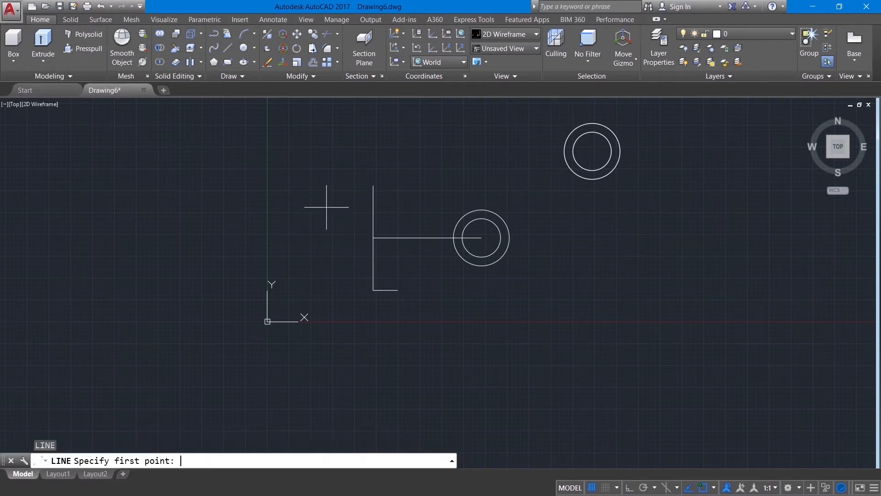
{"action": "left_click", "coordinate": [398, 290]}
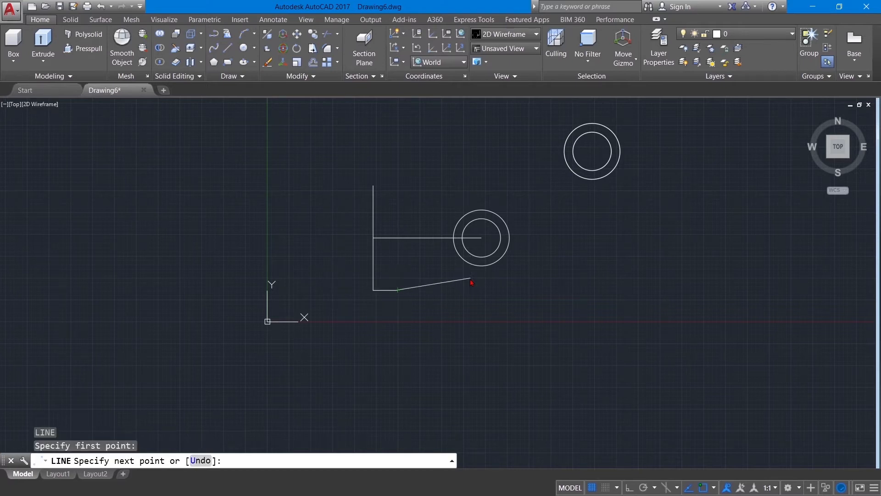
{"action": "right_click", "coordinate": [471, 281], "text": "shift"}
{"action": "left_click", "coordinate": [489, 194]}
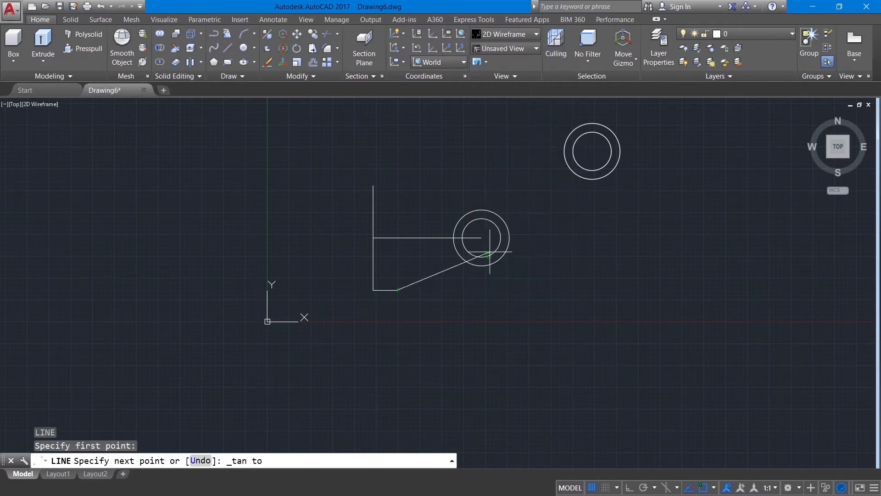
{"action": "left_click", "coordinate": [487, 265]}
{"action": "right_click", "coordinate": [488, 266]}
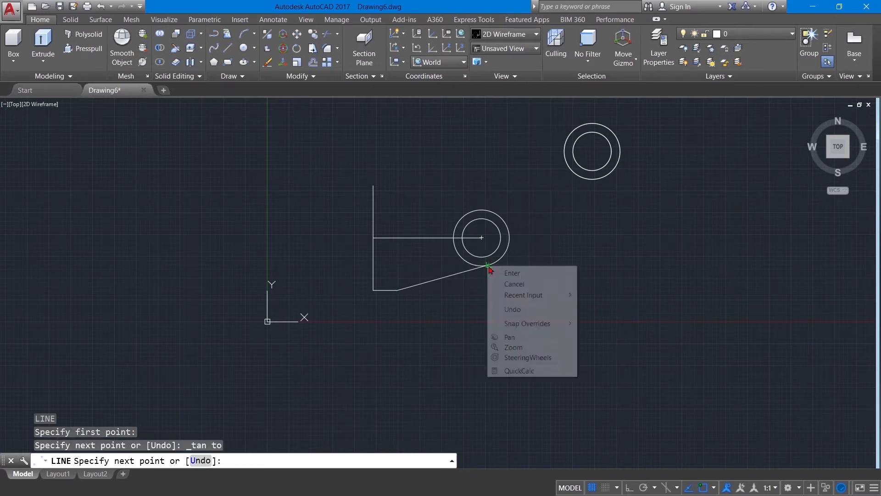
{"action": "left_click", "coordinate": [510, 271]}
Mirror the tangent line and the 14 mm line about the horizontal 62 mm line, keeping the source objects
{"action": "type", "text": "mi"}
{"action": "key", "text": "Return"}
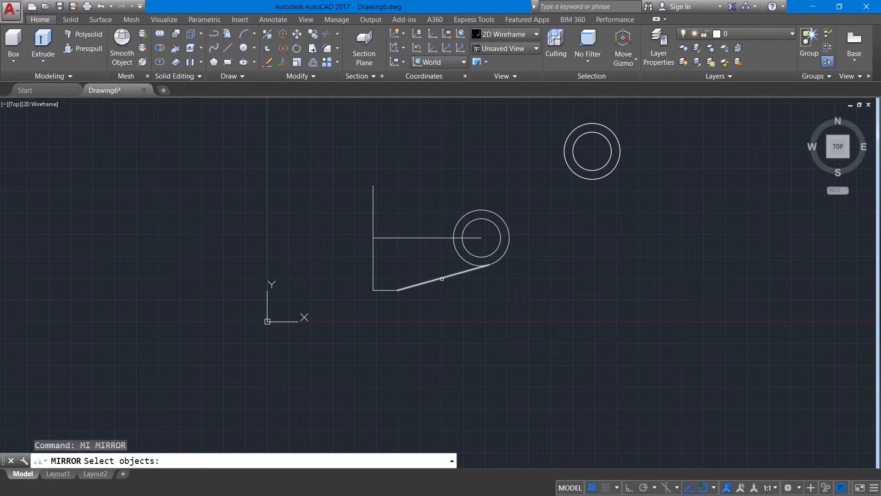
{"action": "left_click", "coordinate": [442, 278]}
{"action": "left_click", "coordinate": [390, 290]}
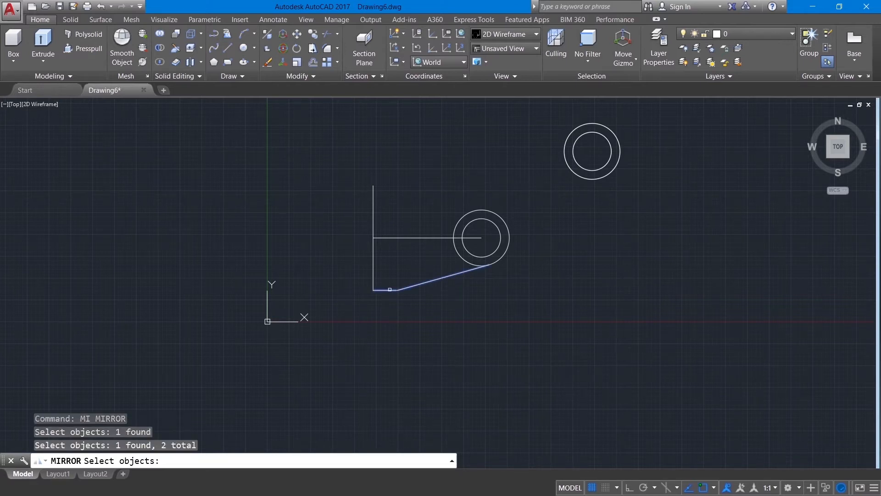
{"action": "key", "text": "Return"}
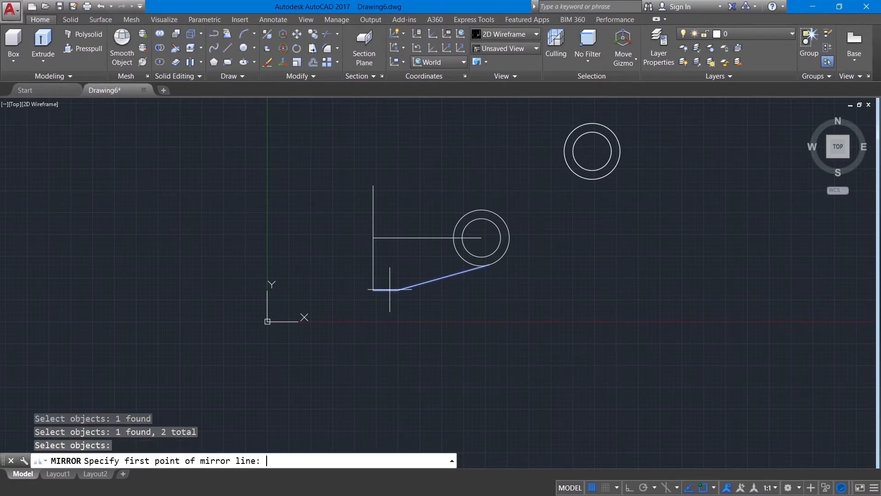
{"action": "left_click", "coordinate": [373, 237]}
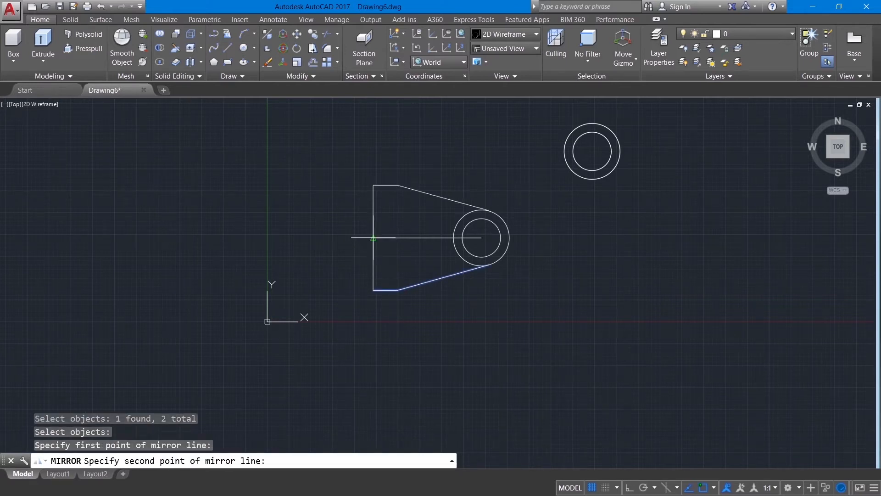
{"action": "left_click", "coordinate": [481, 237]}
{"action": "right_click", "coordinate": [570, 280]}
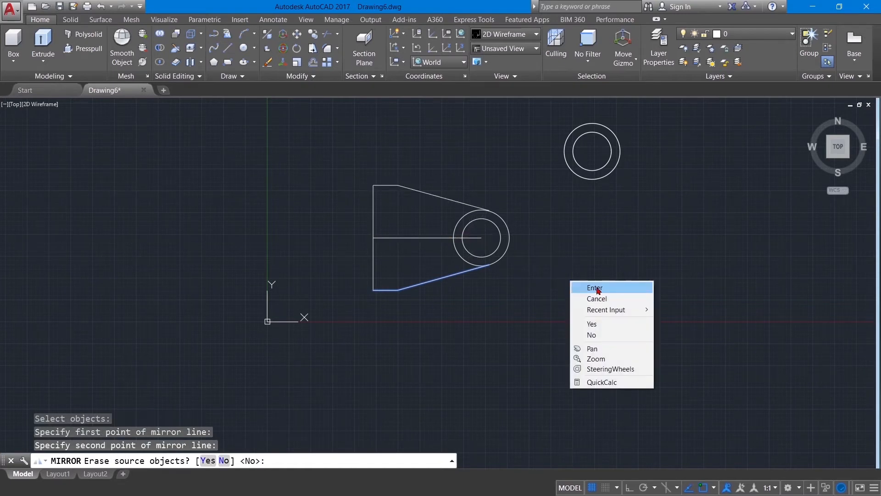
{"action": "left_click", "coordinate": [597, 286]}
Trim away the outer circle's arc on the side facing away from the 60 mm line, between the two tangent points
{"action": "type", "text": "tr"}
{"action": "key", "text": "Return"}
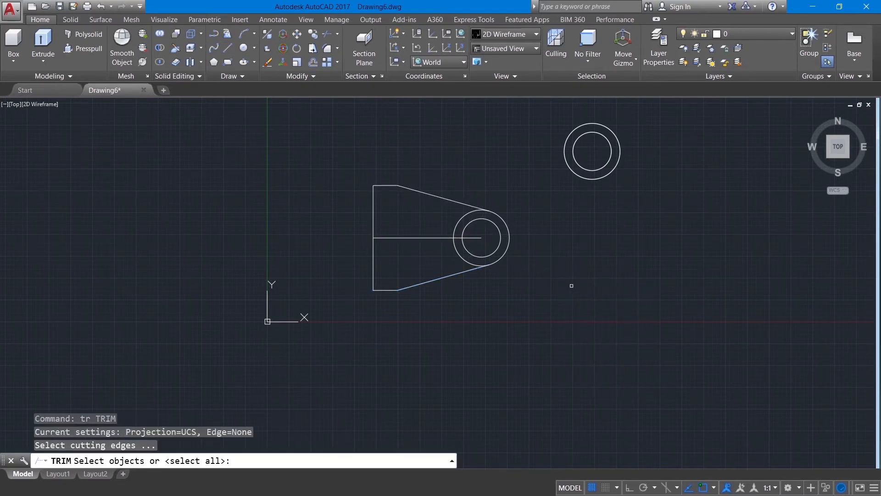
{"action": "key", "text": "Return"}
{"action": "left_click", "coordinate": [507, 244]}
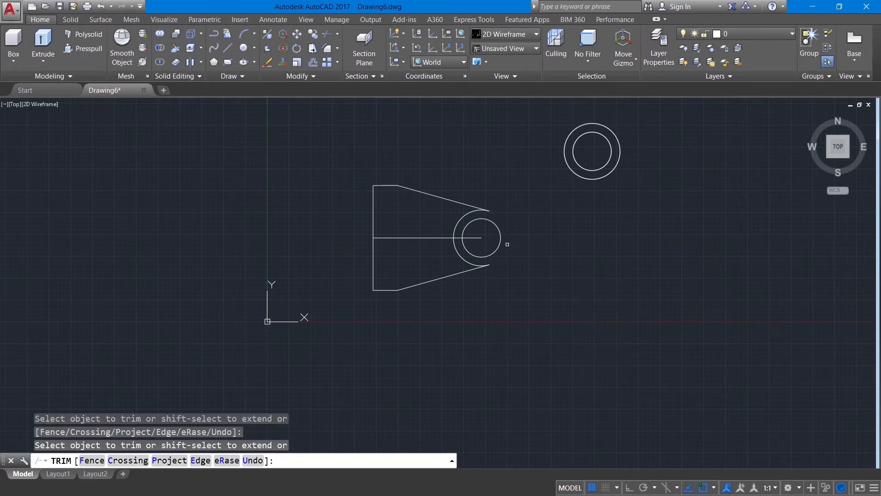
{"action": "key", "text": "Return"}
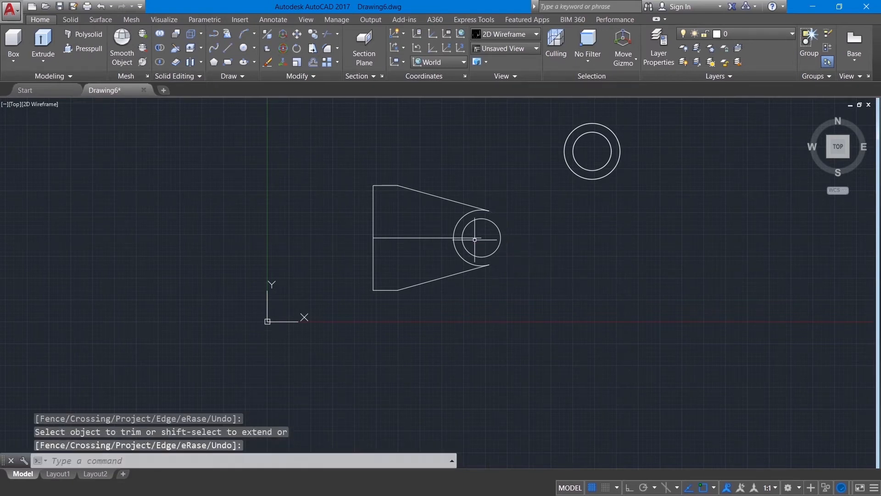
Erase the 62 mm centre line and the inner circle from the profile
{"action": "left_click", "coordinate": [474, 238]}
{"action": "key", "text": "Delete"}
{"action": "left_click", "coordinate": [497, 242]}
{"action": "key", "text": "Delete"}
Join all the remaining profile lines and the arc into one closed polyline
{"action": "type", "text": "j"}
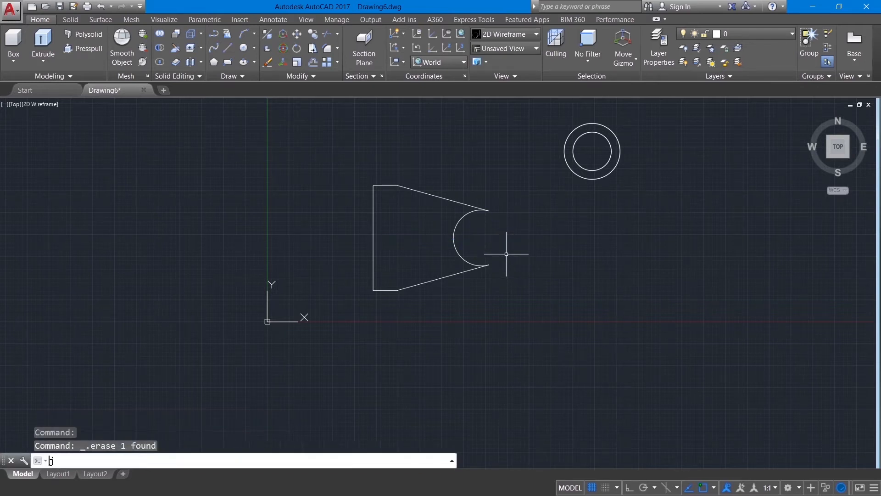
{"action": "key", "text": "Return"}
{"action": "left_click", "coordinate": [356, 169]}
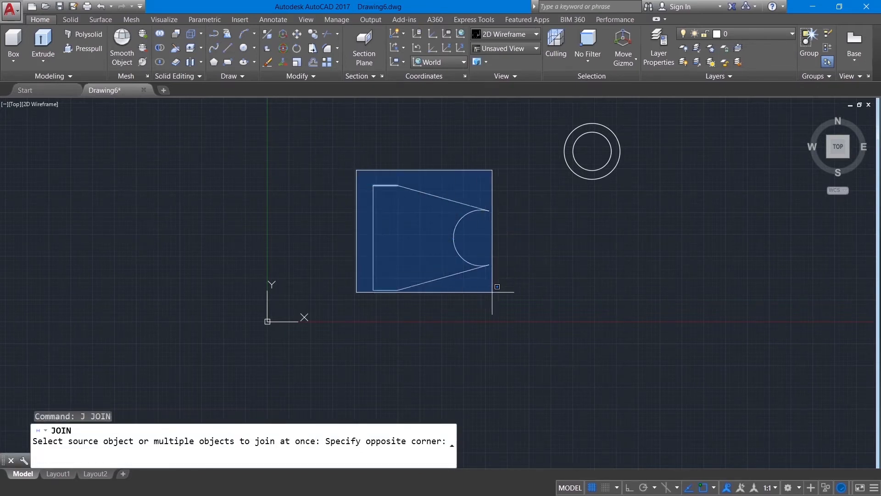
{"action": "left_click", "coordinate": [520, 310]}
{"action": "key", "text": "Return"}
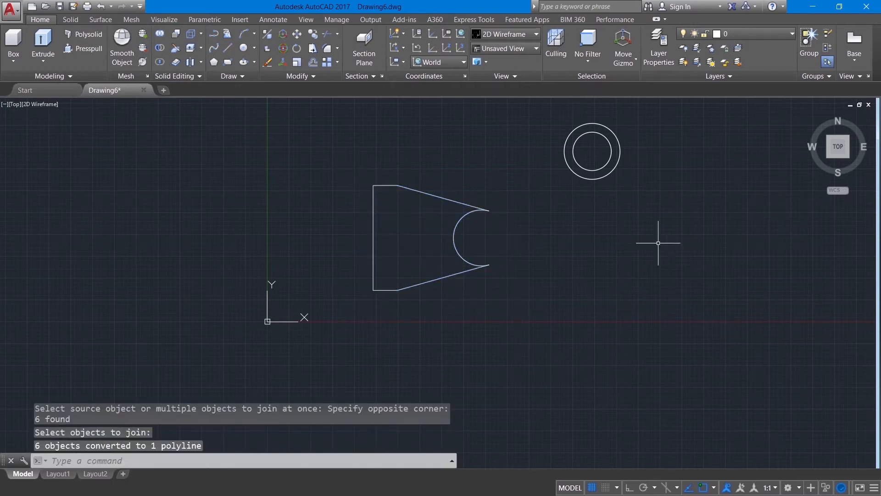
In a 3D view, extrude the closed profile upward by 10 mm with Presspull
{"action": "left_click", "coordinate": [808, 116]}
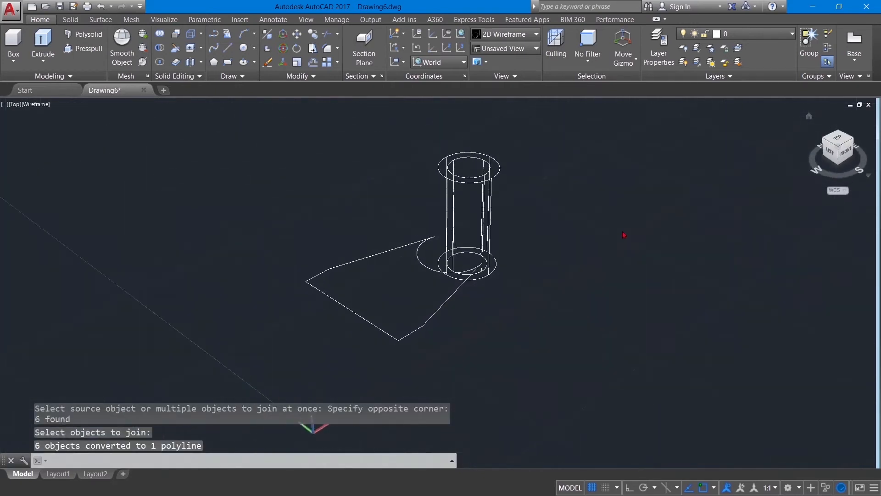
{"action": "middle_click_drag", "start_coordinate": [583, 276], "coordinate": [574, 256], "text": "shift"}
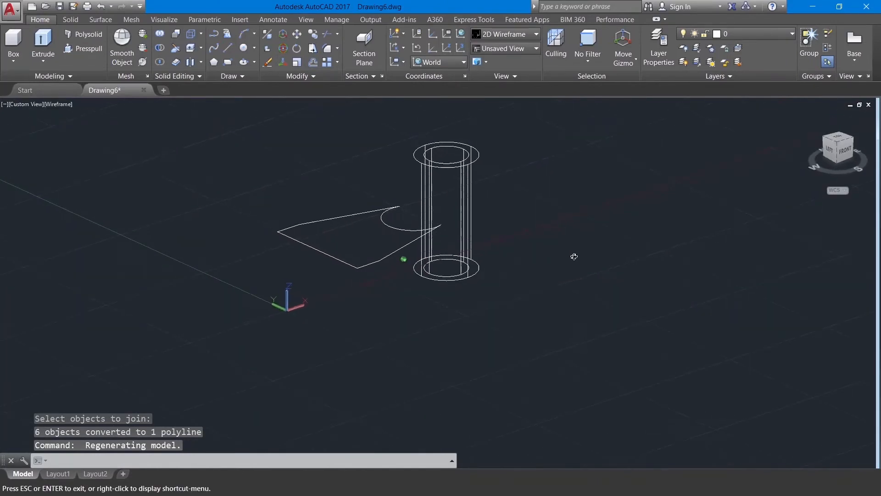
{"action": "middle_click_drag", "start_coordinate": [568, 189], "coordinate": [576, 229]}
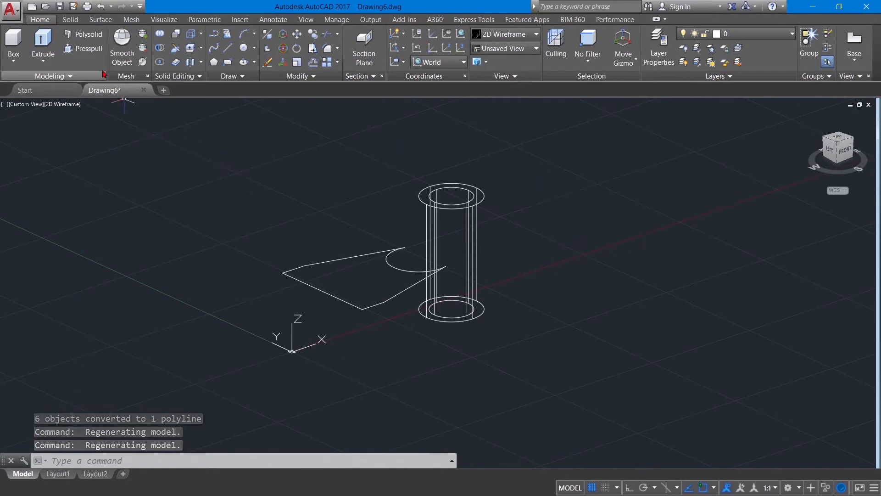
{"action": "left_click", "coordinate": [83, 48]}
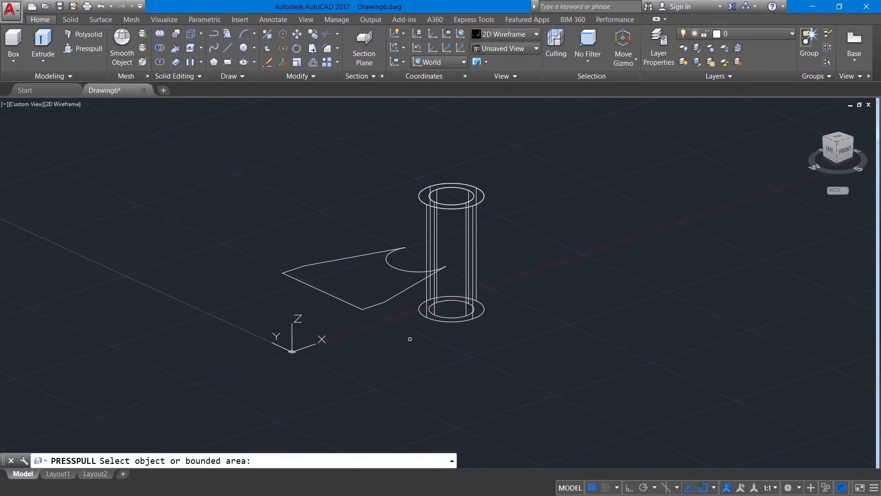
{"action": "left_click", "coordinate": [375, 304]}
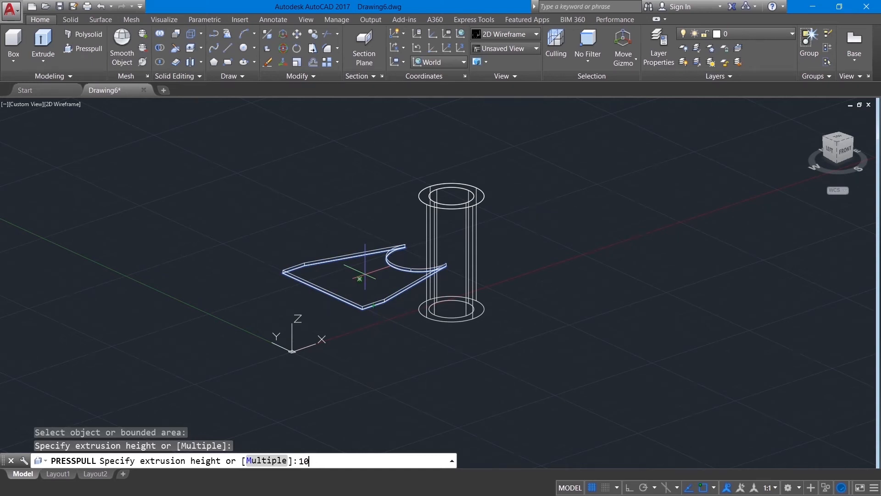
{"action": "key", "text": "Return"}
{"action": "key", "text": "Return"}
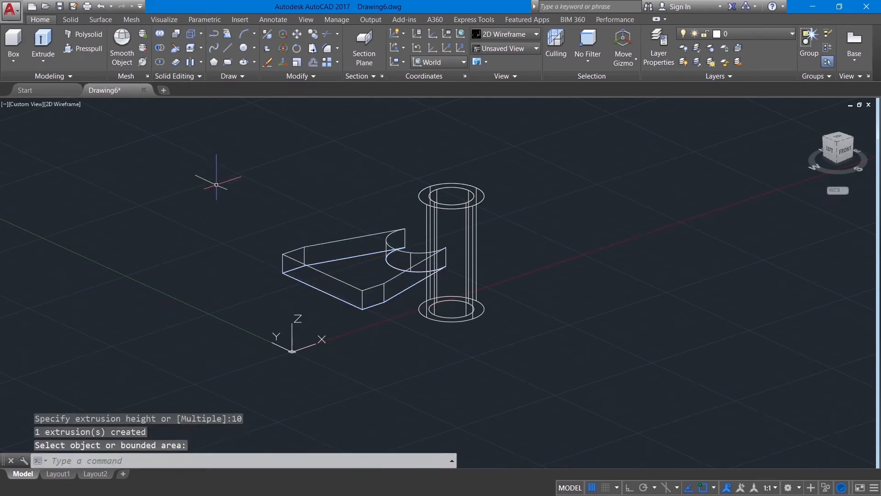
Move the extruded plate by its arc centre onto the centre of the hollow cylinder's base
{"action": "type", "text": "m"}
{"action": "key", "text": "Return"}
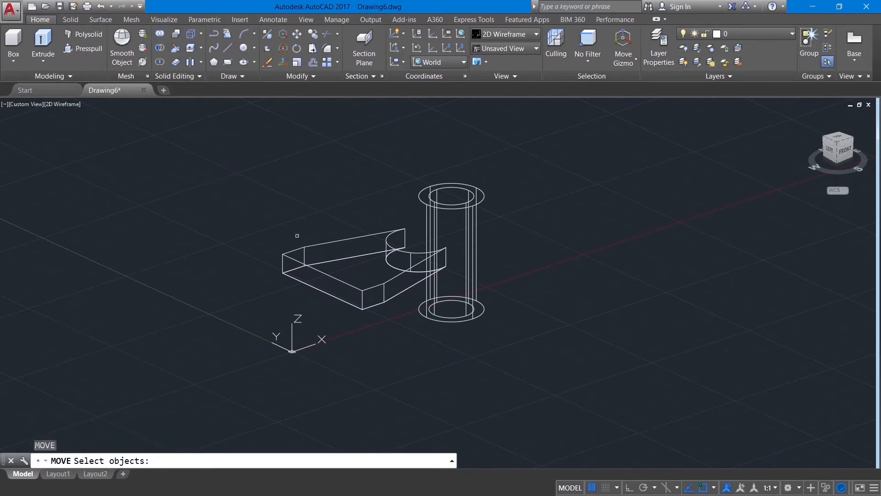
{"action": "left_click", "coordinate": [347, 283]}
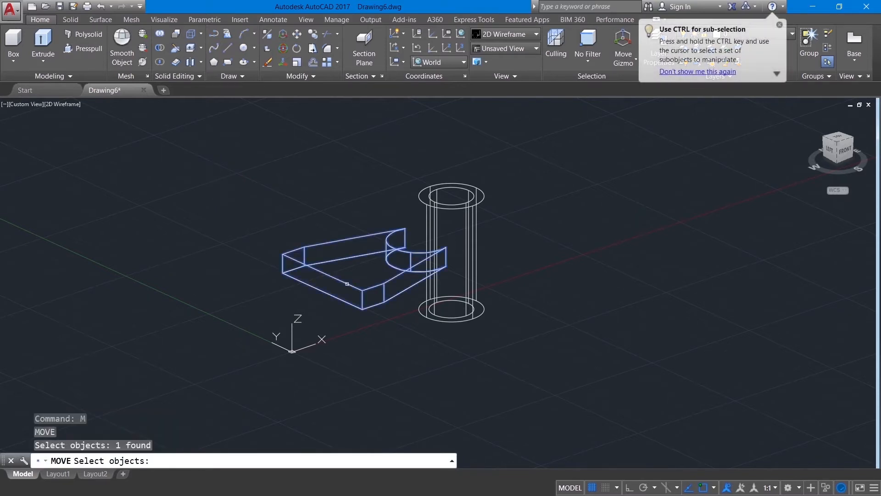
{"action": "key", "text": "Return"}
{"action": "middle_click_drag", "start_coordinate": [423, 350], "coordinate": [403, 324], "text": "shift"}
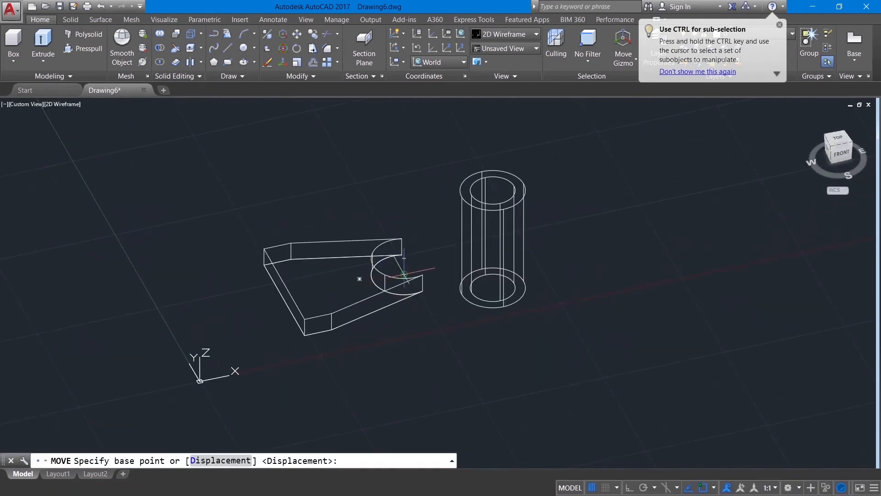
{"action": "left_click", "coordinate": [405, 276]}
{"action": "left_click", "coordinate": [495, 283]}
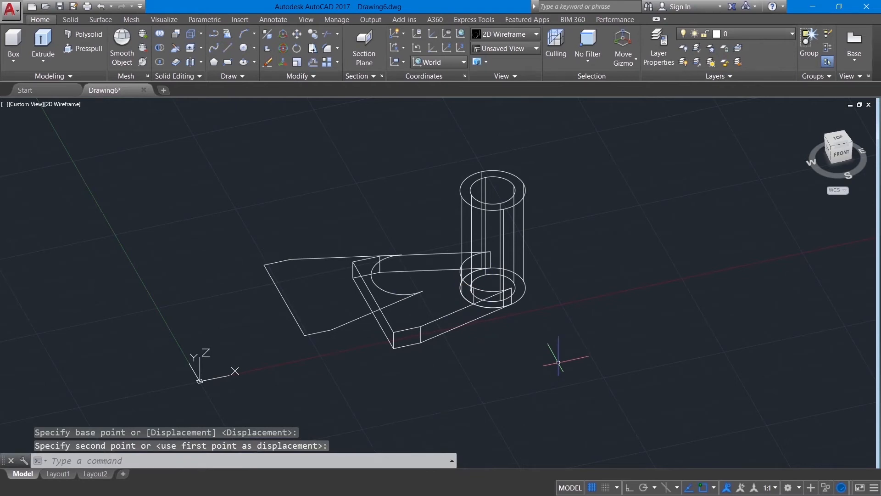
Move the leftover profile polyline away from the solids into open space beyond the Y axis
{"action": "type", "text": "m"}
{"action": "key", "text": "Return"}
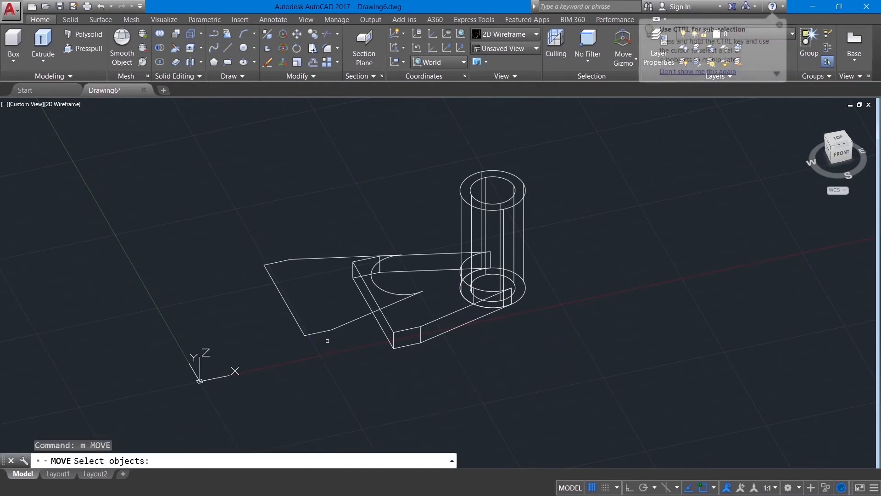
{"action": "left_click", "coordinate": [323, 331]}
{"action": "key", "text": "Return"}
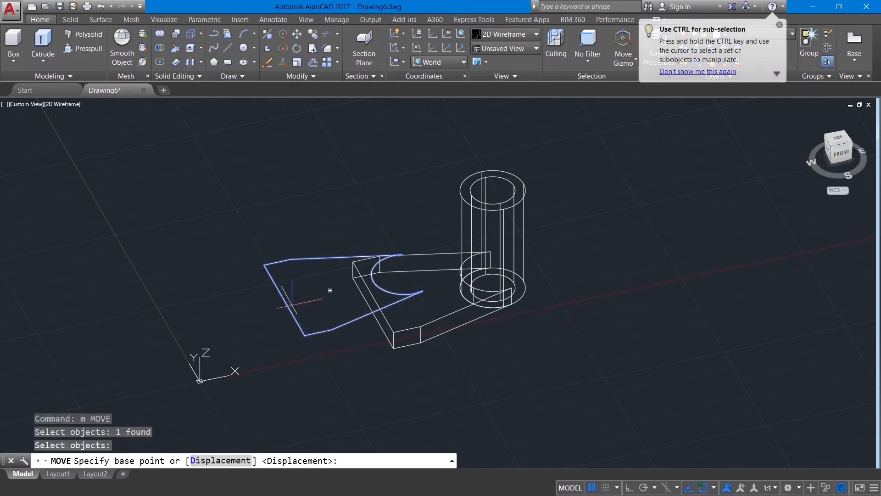
{"action": "left_click", "coordinate": [283, 293]}
{"action": "left_click", "coordinate": [55, 210]}
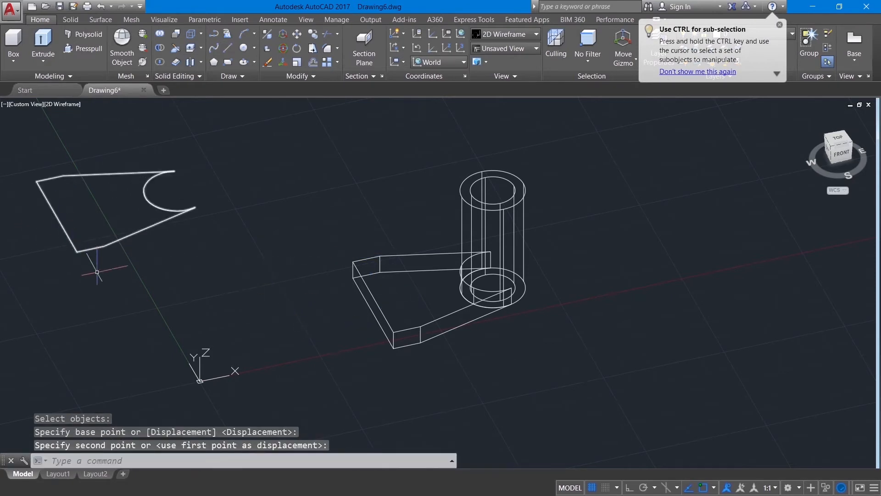
{"action": "right_click", "coordinate": [128, 289]}
{"action": "key", "text": "Escape"}
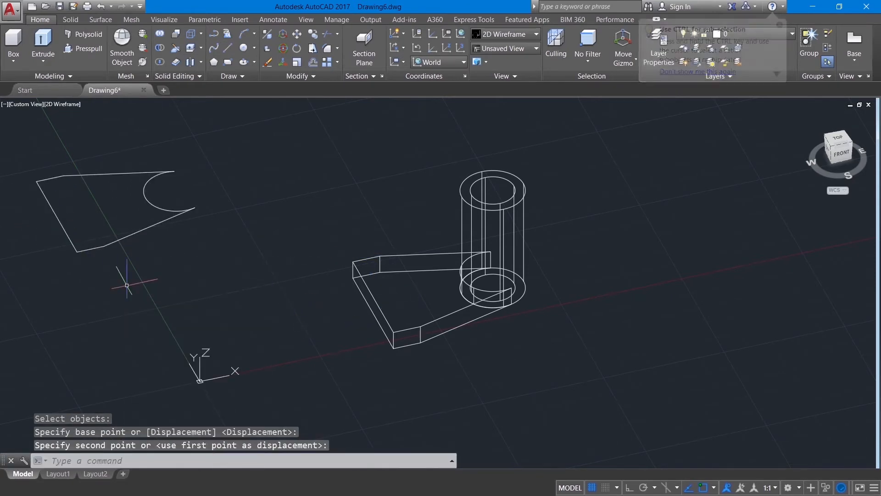
Move the plate 10 mm straight up along the cylinder from its base centre, with Ortho on
{"action": "type", "text": "m"}
{"action": "key", "text": "Return"}
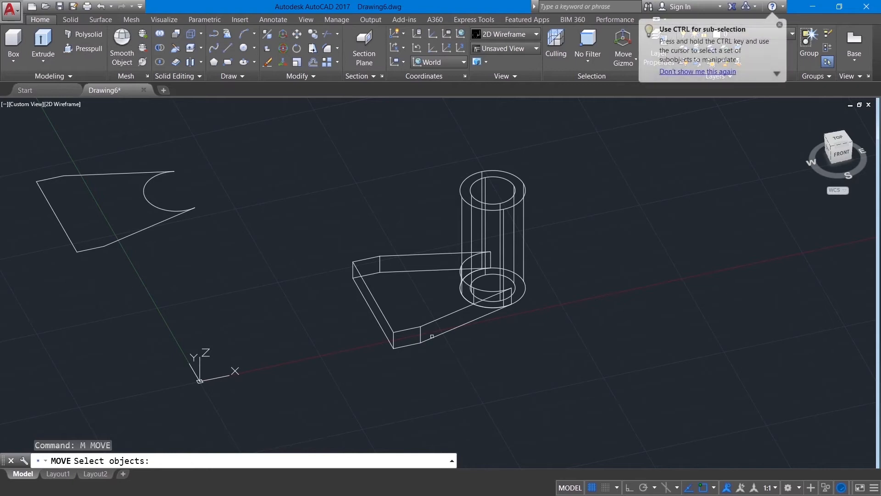
{"action": "left_click", "coordinate": [423, 325]}
{"action": "key", "text": "Return"}
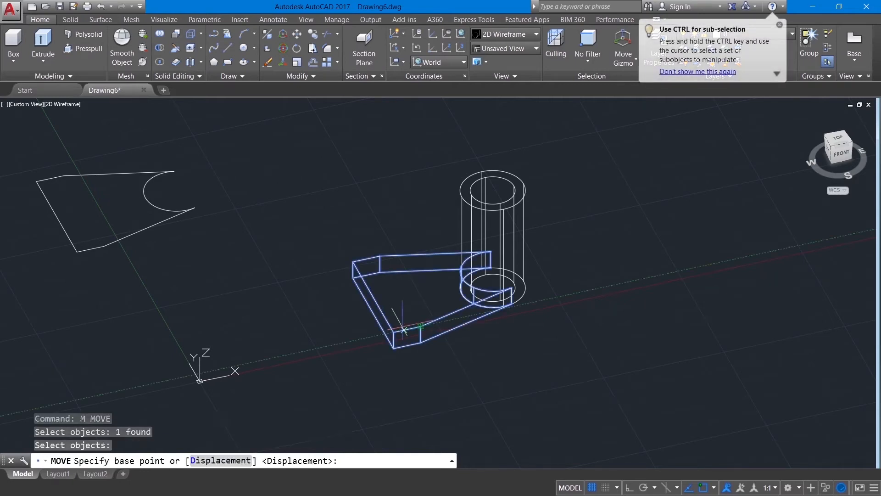
{"action": "left_click", "coordinate": [494, 288]}
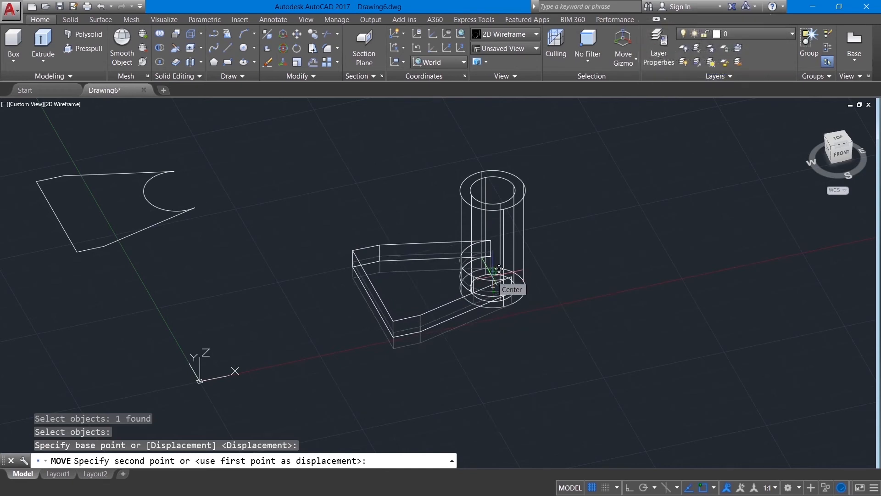
{"action": "key", "text": "F8"}
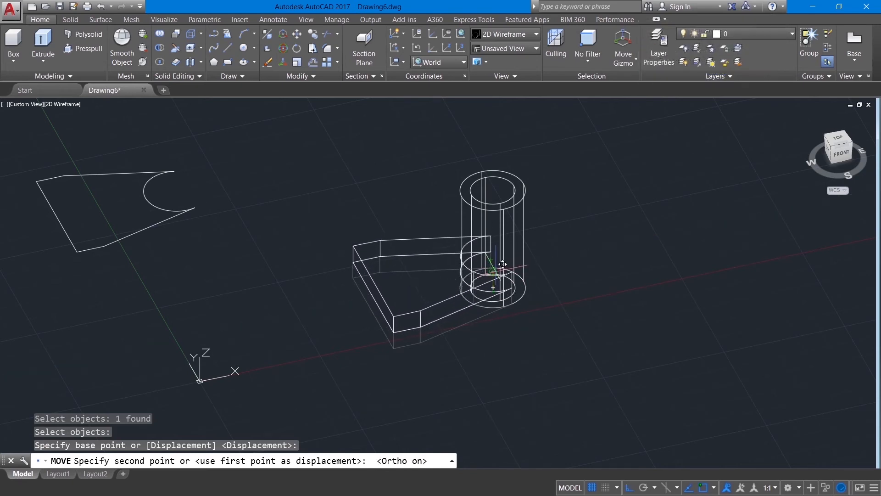
{"action": "type", "text": "10"}
{"action": "key", "text": "Return"}
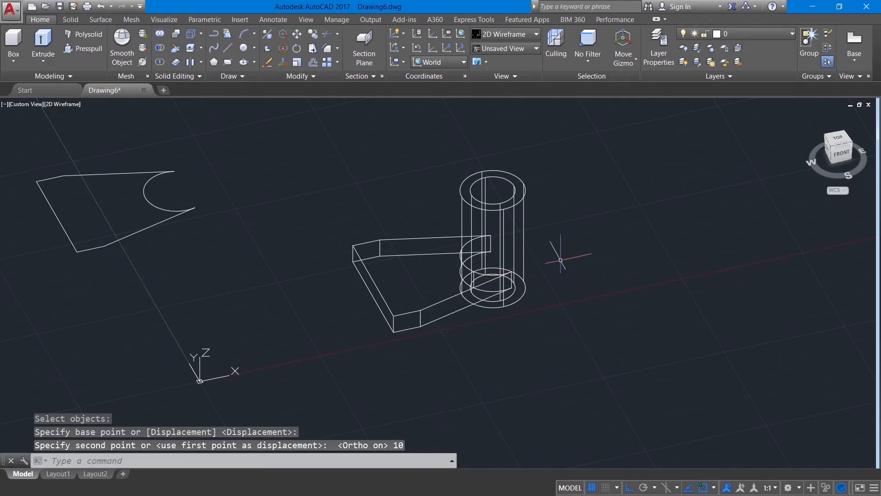
{"action": "right_click", "coordinate": [571, 246]}
{"action": "key", "text": "Escape"}
Erase the leftover profile polyline lying apart from the solids
{"action": "left_click", "coordinate": [15, 143]}
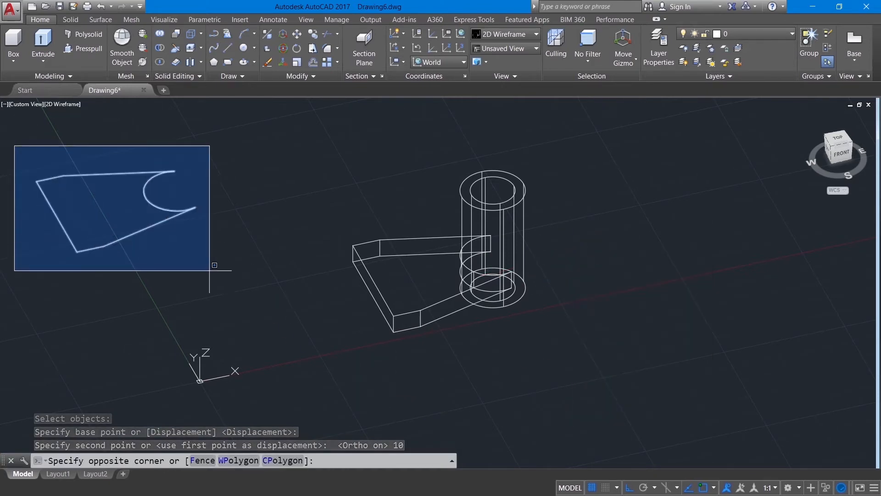
{"action": "left_click", "coordinate": [231, 291]}
{"action": "key", "text": "Delete"}
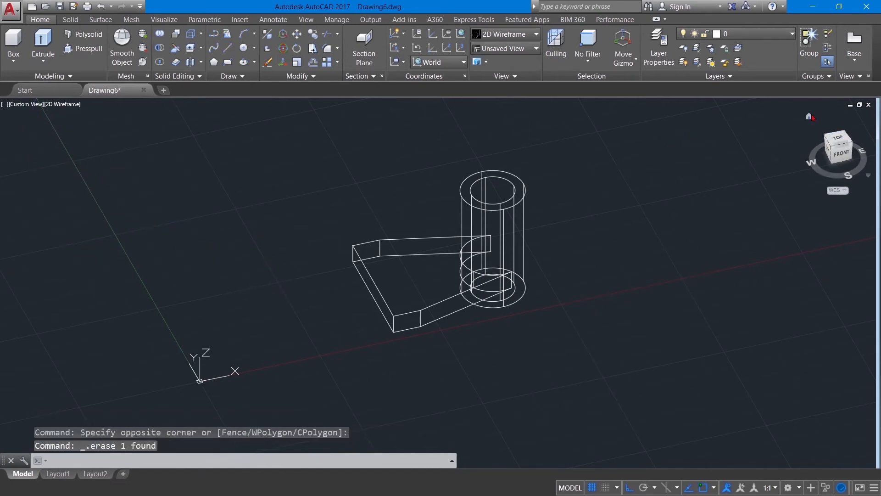
Set the model to the Front view, with open space beside the plate's outer end
{"action": "left_click", "coordinate": [810, 117]}
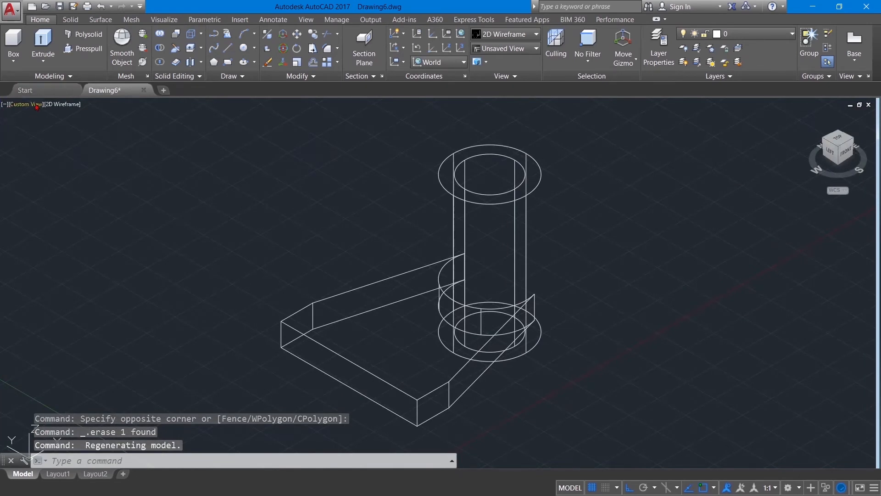
{"action": "left_click", "coordinate": [36, 105]}
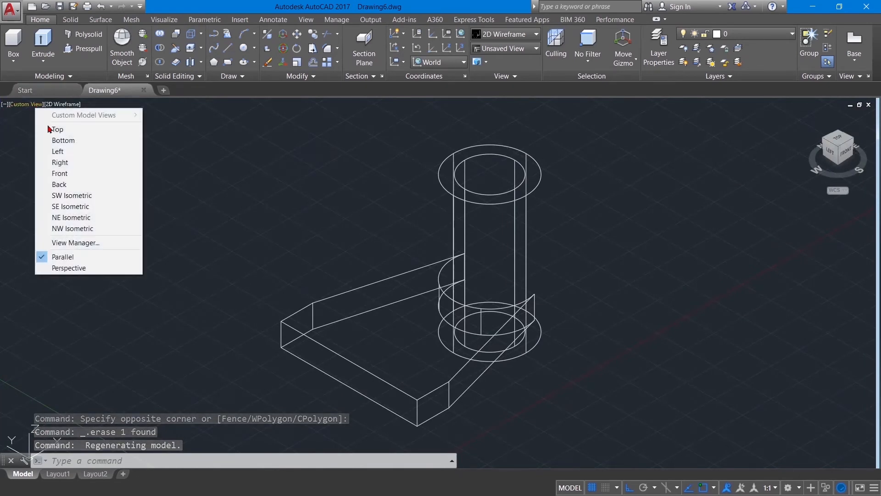
{"action": "left_click", "coordinate": [65, 174]}
{"action": "scroll", "coordinate": [279, 252], "scroll_direction": "down", "scroll_amount": 2}
{"action": "middle_click_drag", "start_coordinate": [282, 250], "coordinate": [522, 249]}
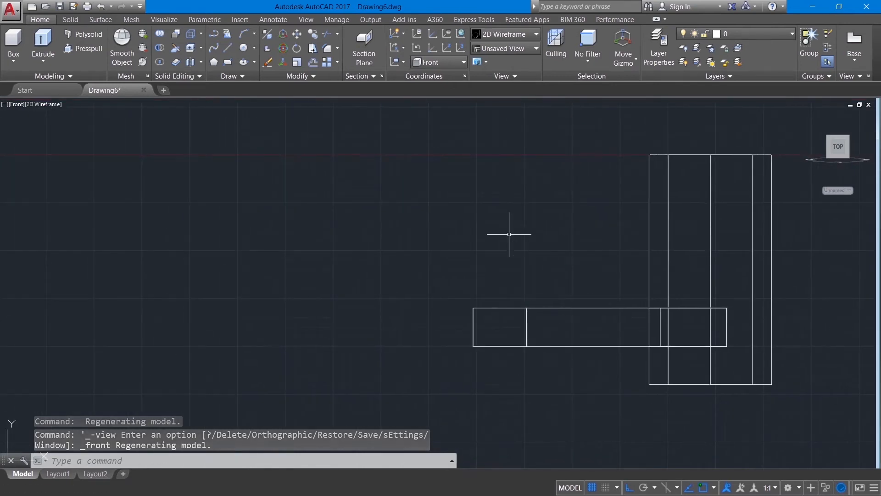
Draw a closed rectangle of lines, 16 mm long and 10 mm high, outward from the lower corner of the plate's outer end
{"action": "type", "text": "l"}
{"action": "key", "text": "Return"}
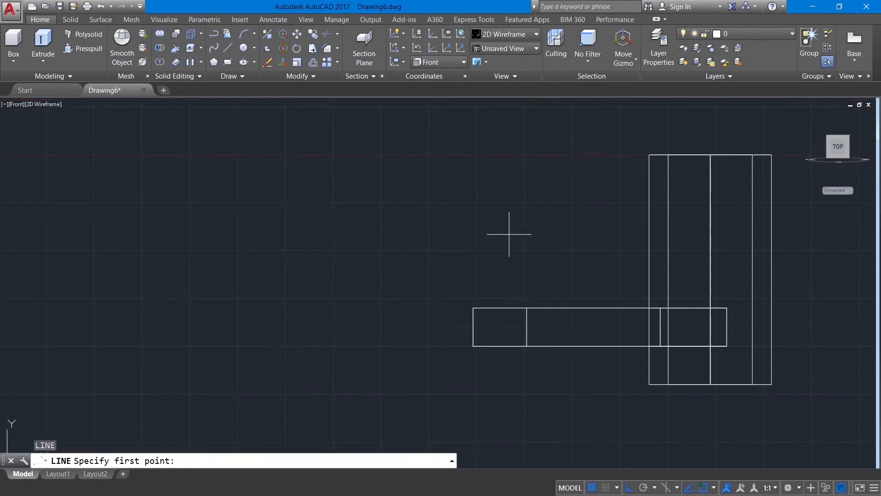
{"action": "left_click", "coordinate": [473, 345]}
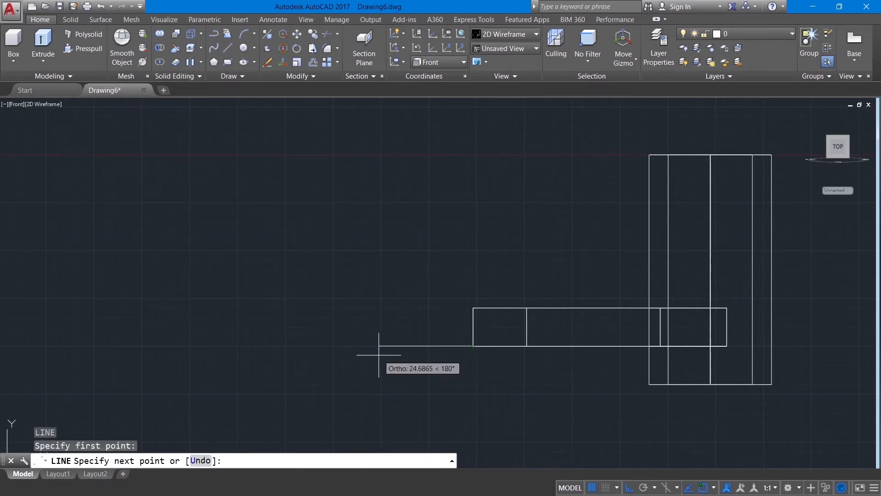
{"action": "type", "text": "16"}
{"action": "key", "text": "Return"}
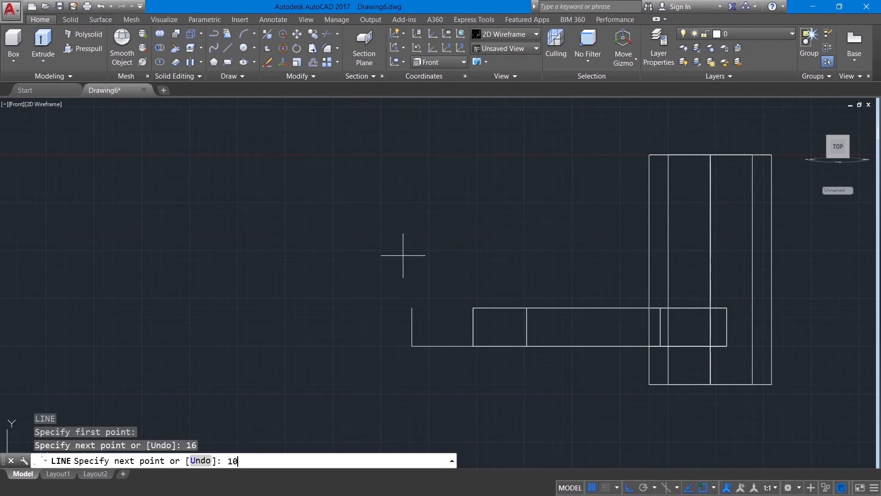
{"action": "key", "text": "Return"}
{"action": "type", "text": "16"}
{"action": "key", "text": "Return"}
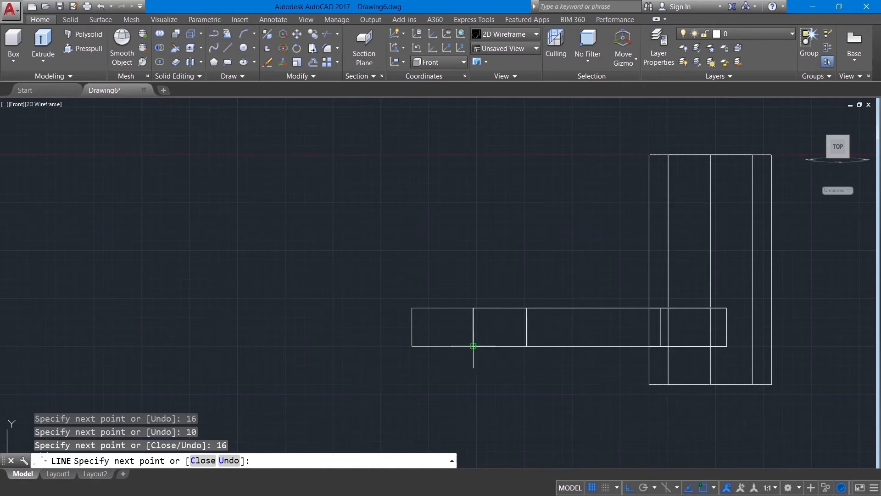
{"action": "right_click", "coordinate": [507, 391]}
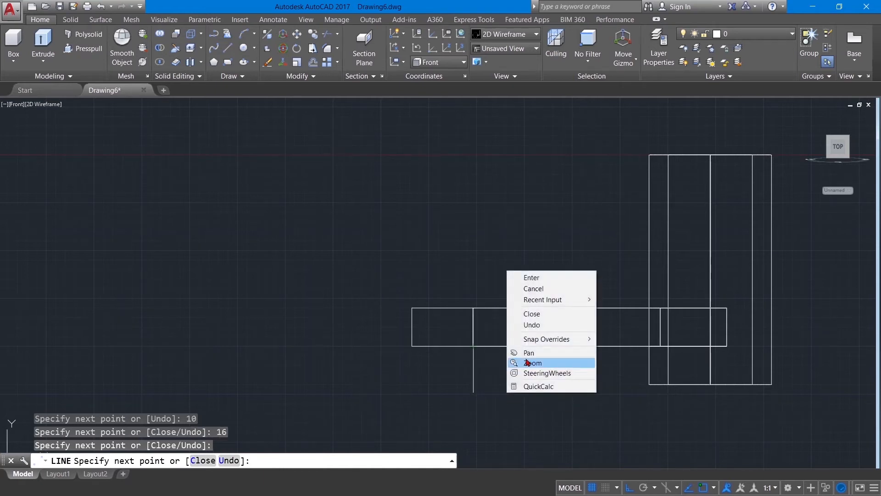
{"action": "left_click", "coordinate": [528, 277]}
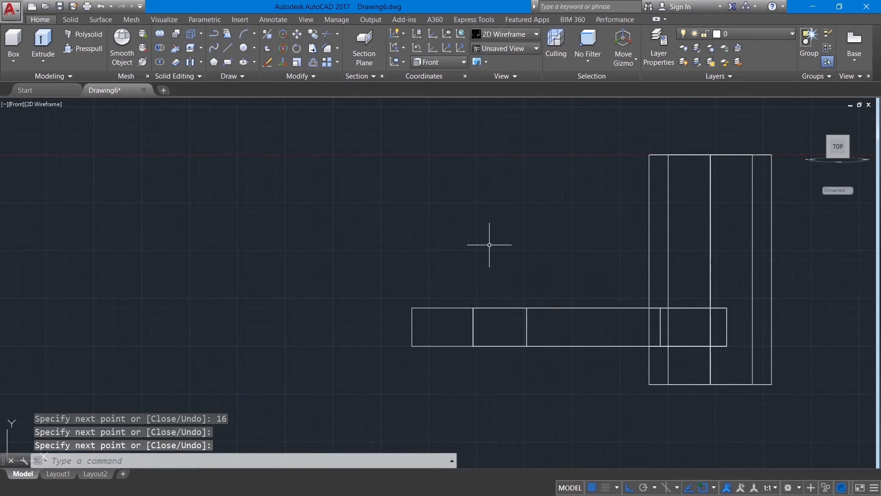
Offset the new rectangle's top line 3 mm upward twice
{"action": "type", "text": "off"}
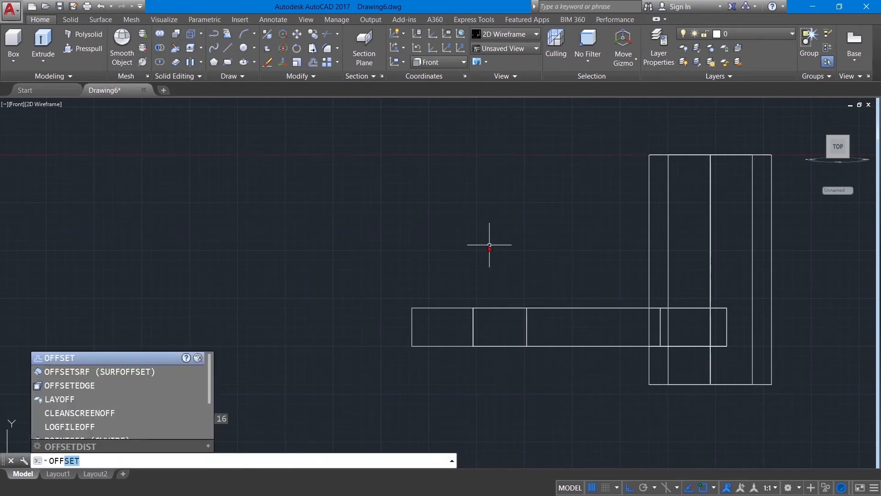
{"action": "left_click", "coordinate": [96, 358]}
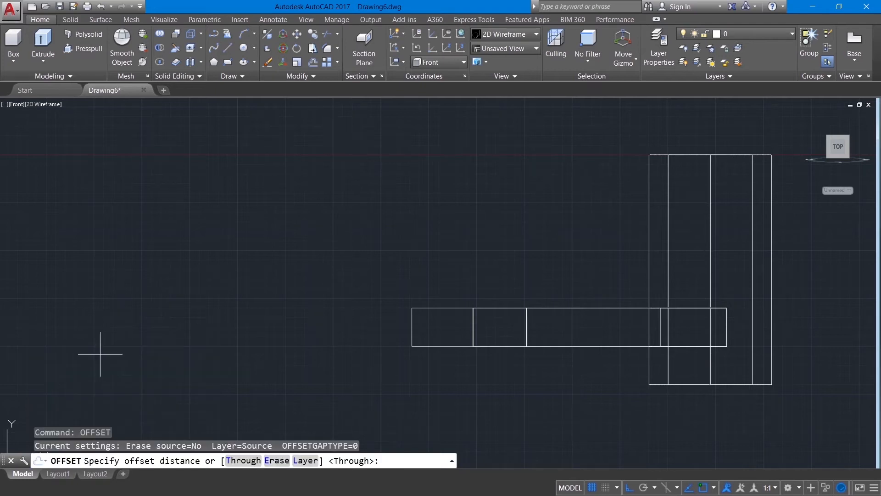
{"action": "key", "text": "Return"}
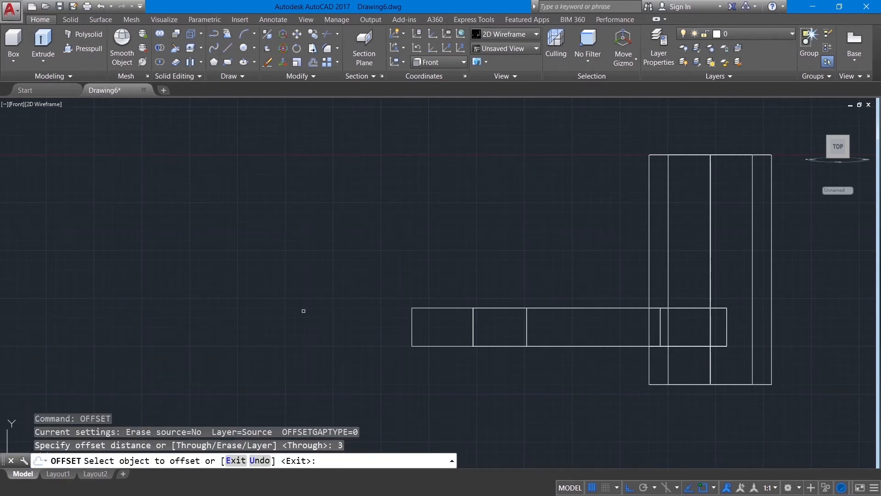
{"action": "left_click", "coordinate": [433, 308]}
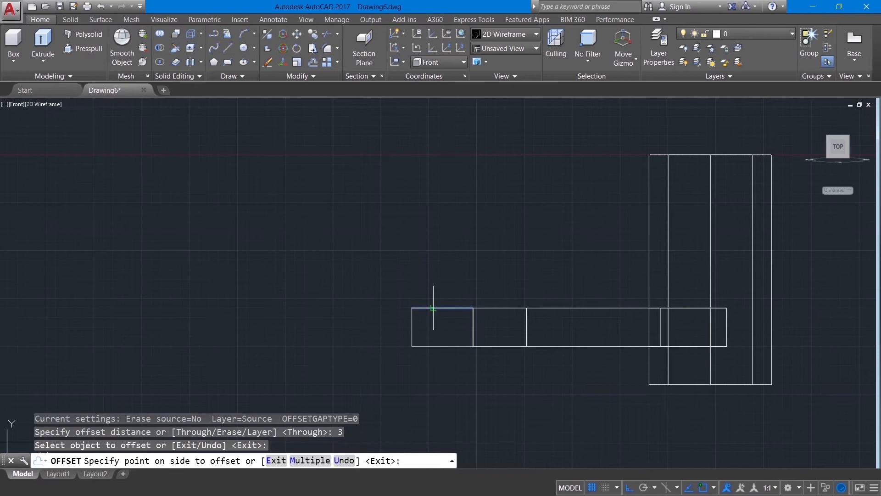
{"action": "left_click", "coordinate": [434, 303]}
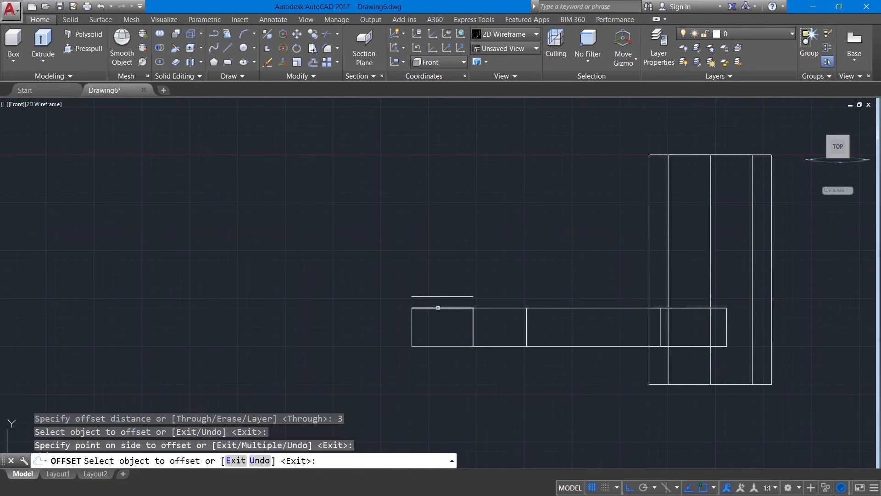
{"action": "left_click", "coordinate": [438, 307]}
{"action": "left_click", "coordinate": [441, 281]}
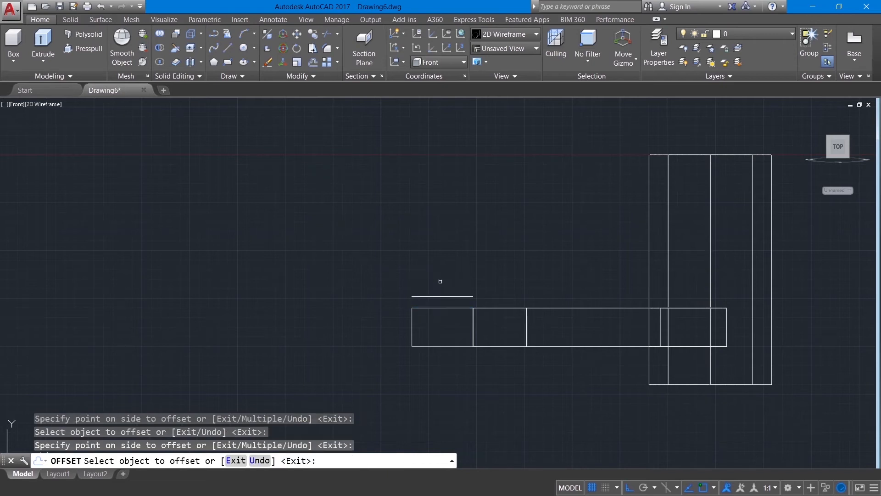
{"action": "key", "text": "Escape"}
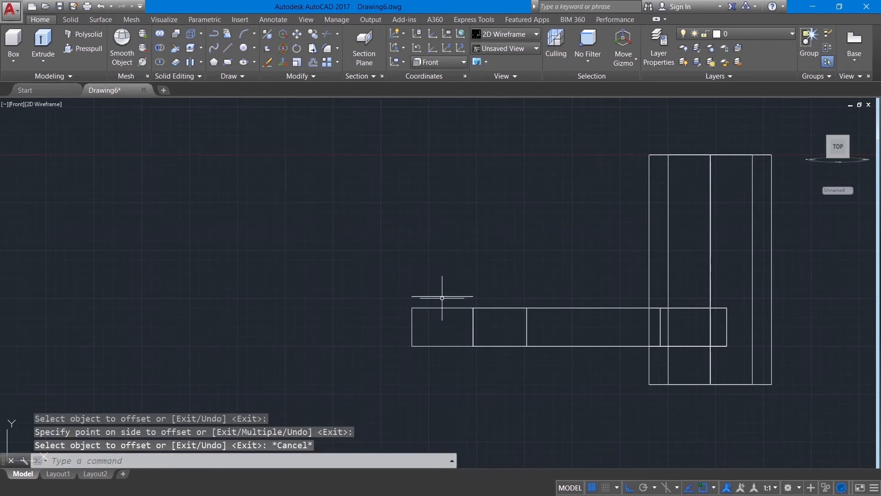
Erase both offset copies above the rectangle
{"action": "left_click", "coordinate": [443, 297]}
{"action": "key", "text": "Delete"}
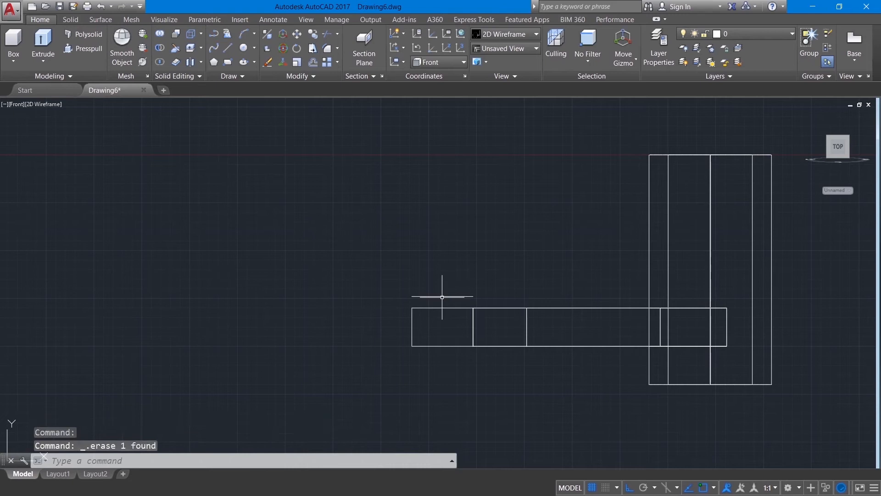
{"action": "left_click", "coordinate": [424, 296]}
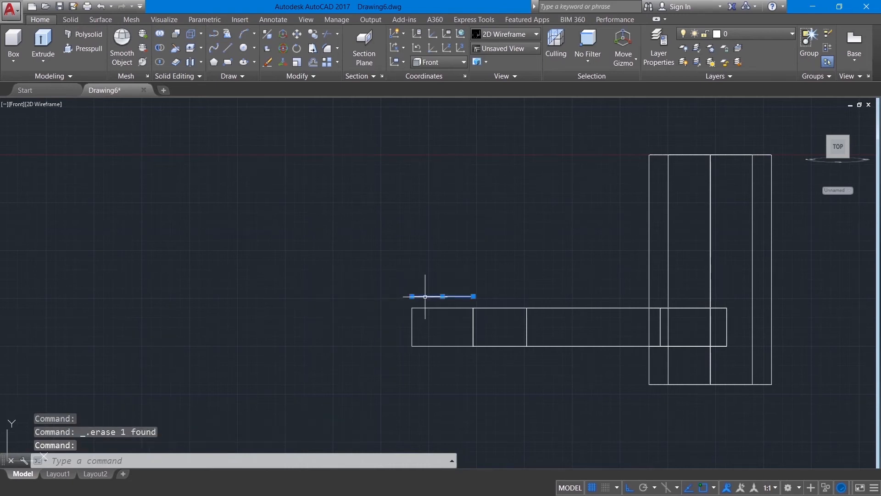
{"action": "key", "text": "Delete"}
{"action": "key", "text": "Return"}
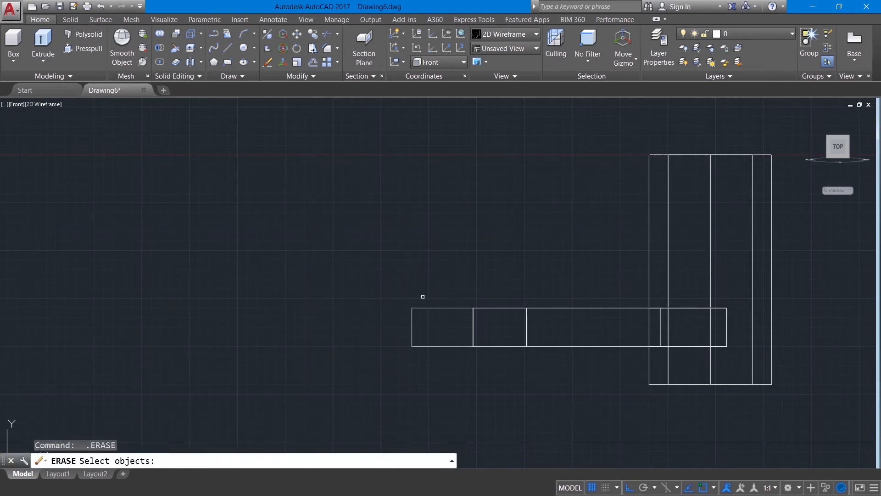
{"action": "key", "text": "Escape"}
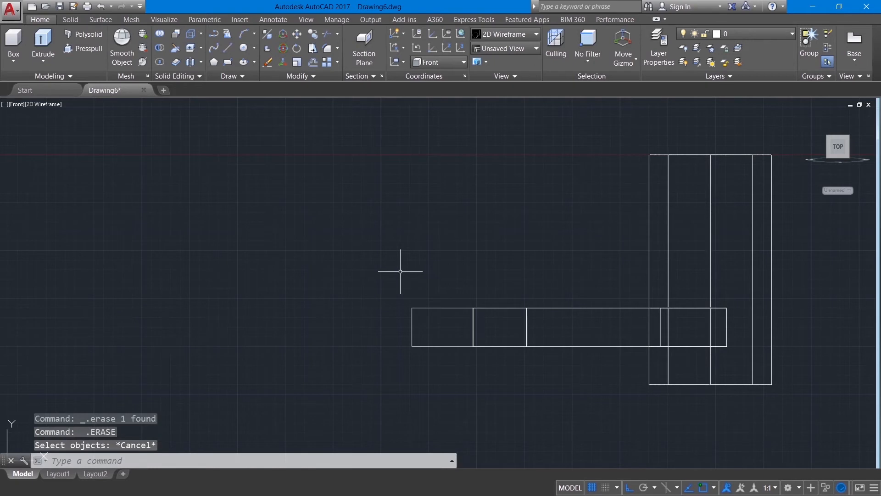
Offset the rectangle's top line 3 mm downward, into the rectangle
{"action": "type", "text": "OFFSET"}
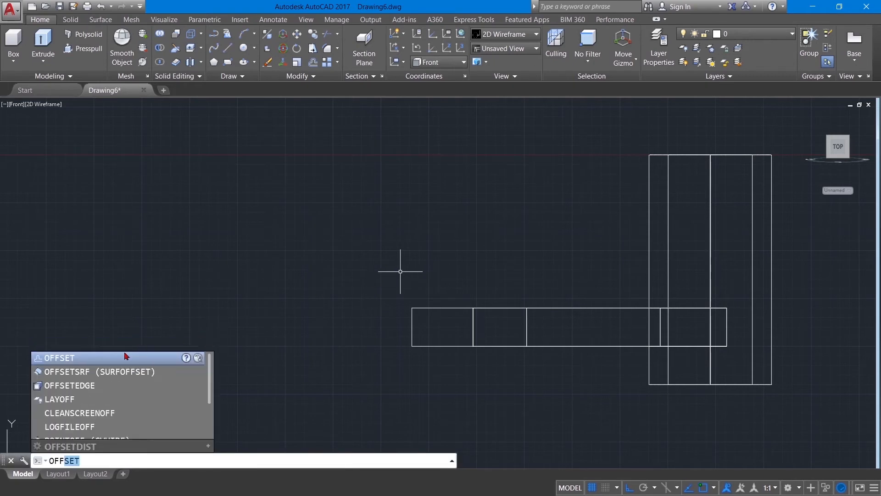
{"action": "key", "text": "Return"}
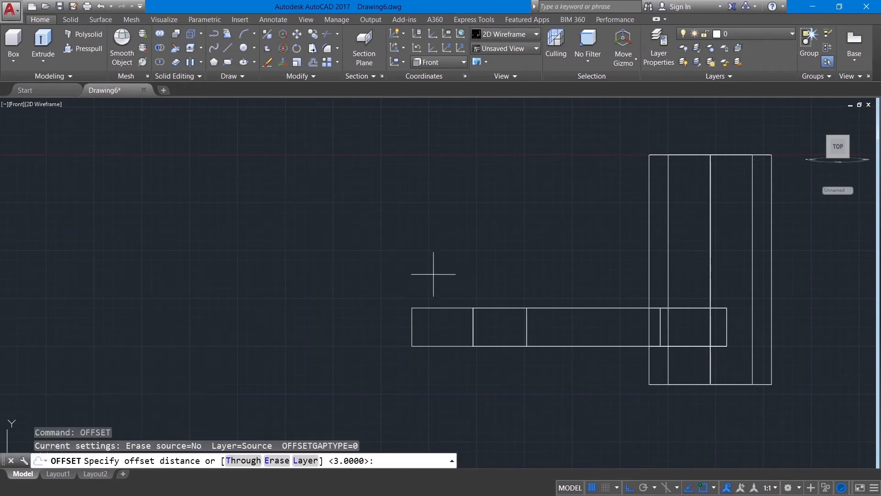
{"action": "type", "text": "3"}
{"action": "key", "text": "Return"}
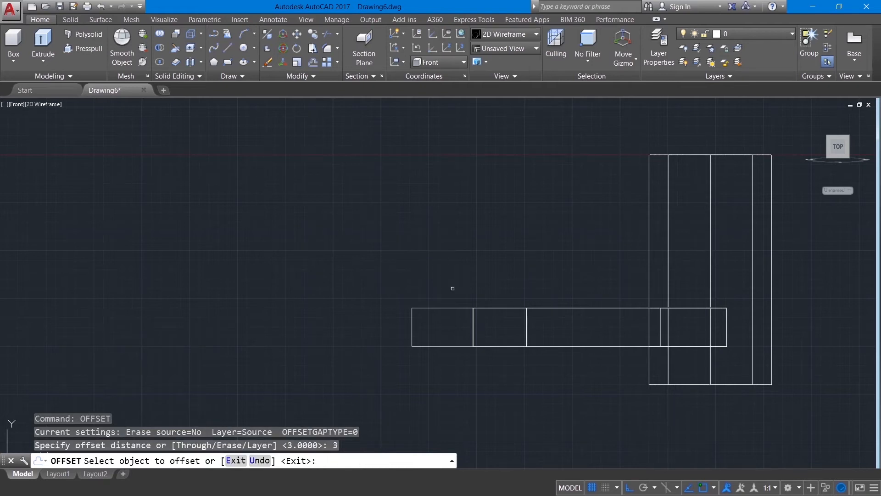
{"action": "left_click", "coordinate": [442, 308]}
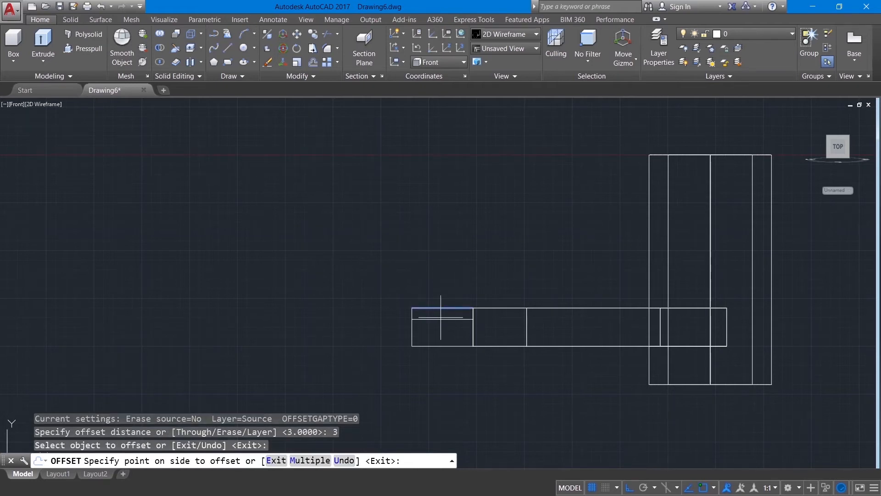
{"action": "left_click", "coordinate": [441, 327]}
{"action": "right_click", "coordinate": [391, 251]}
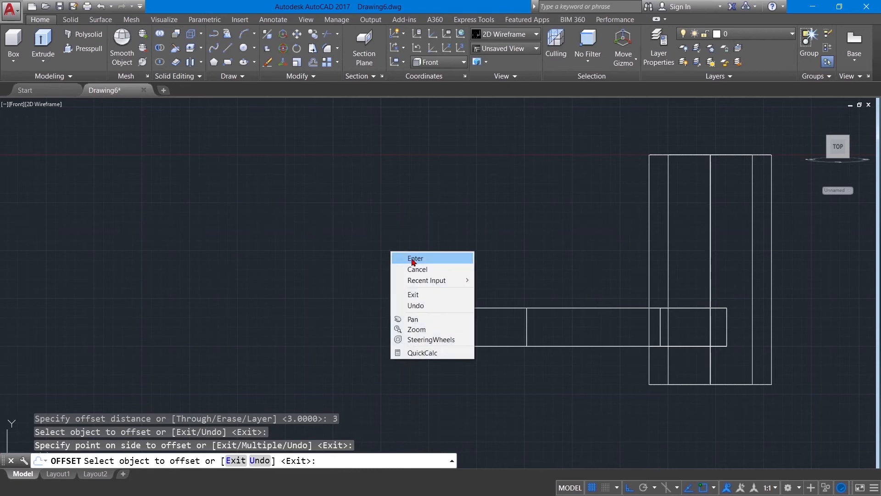
{"action": "left_click", "coordinate": [404, 256]}
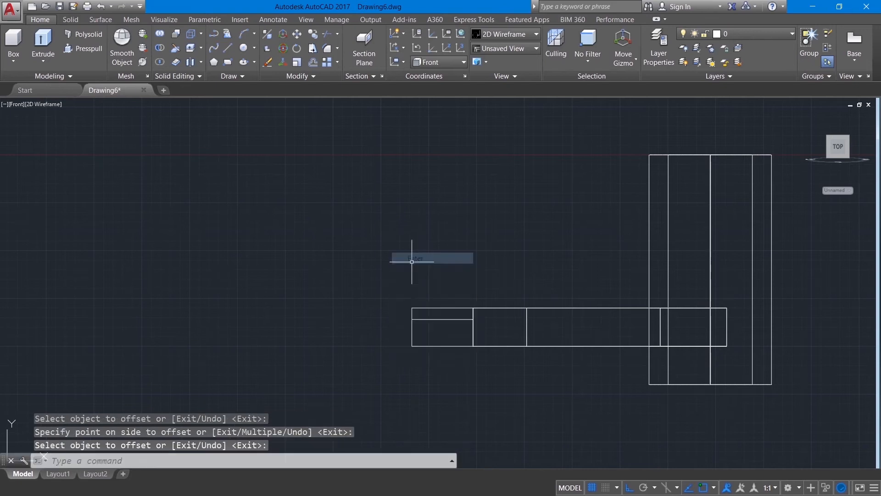
Erase the rectangle's original top line and trim its outer vertical side back to the offset line
{"action": "left_click", "coordinate": [441, 308]}
{"action": "key", "text": "Delete"}
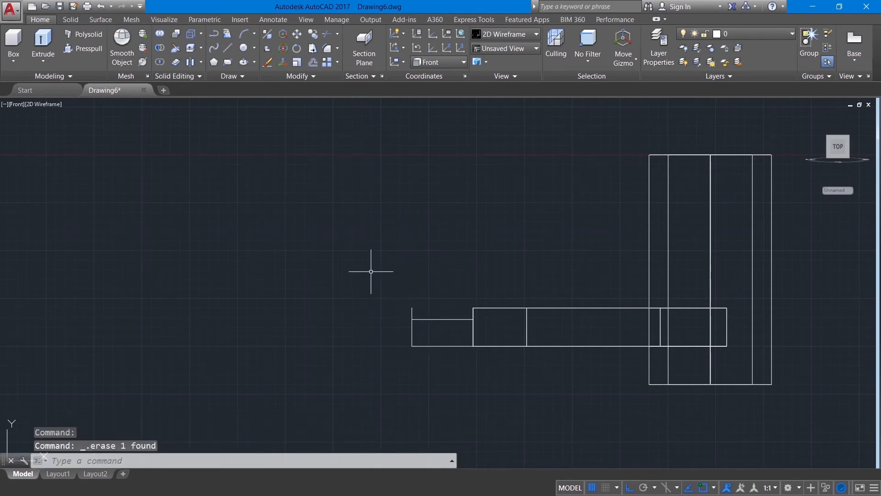
{"action": "type", "text": "tr"}
{"action": "key", "text": "Return"}
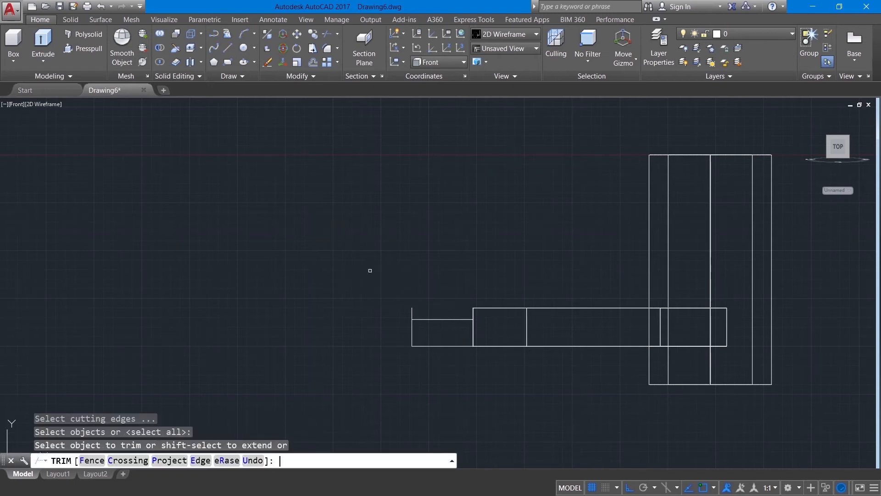
{"action": "left_click", "coordinate": [413, 308]}
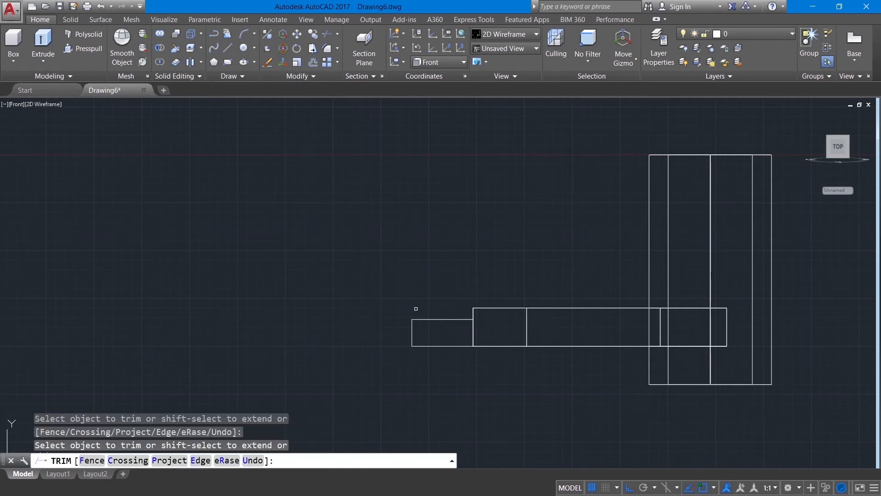
{"action": "left_click", "coordinate": [473, 308]}
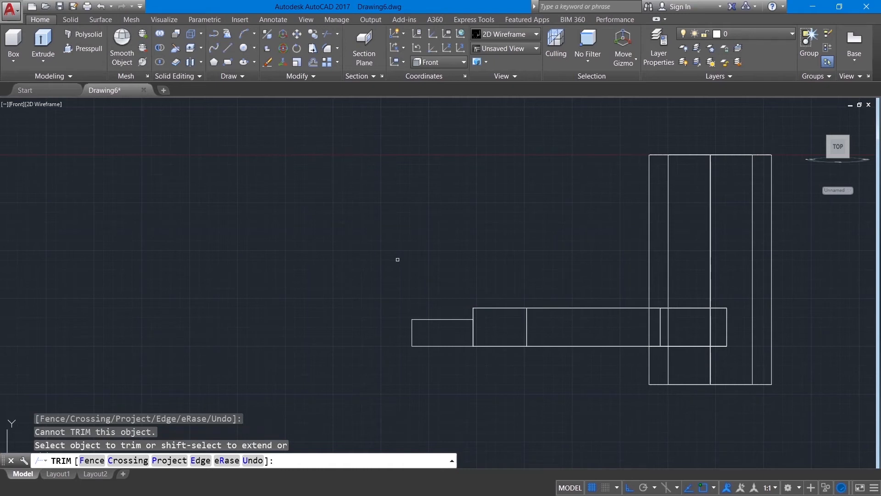
{"action": "right_click", "coordinate": [397, 259]}
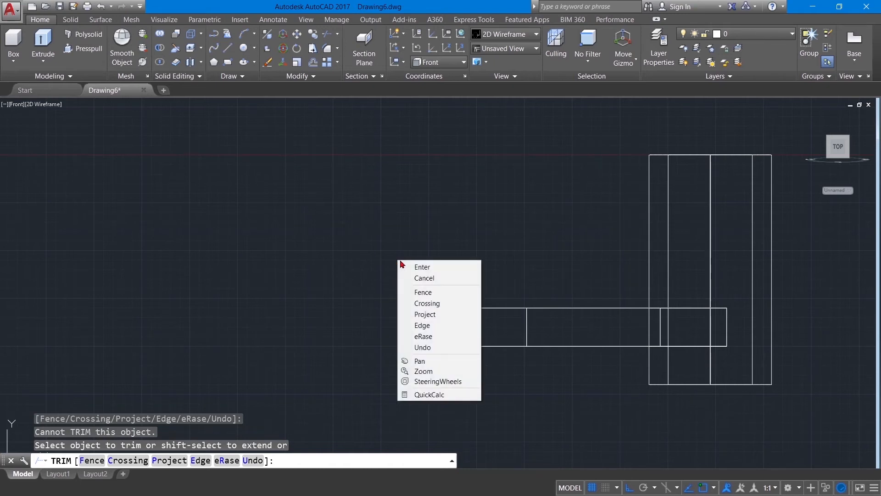
{"action": "left_click", "coordinate": [406, 266]}
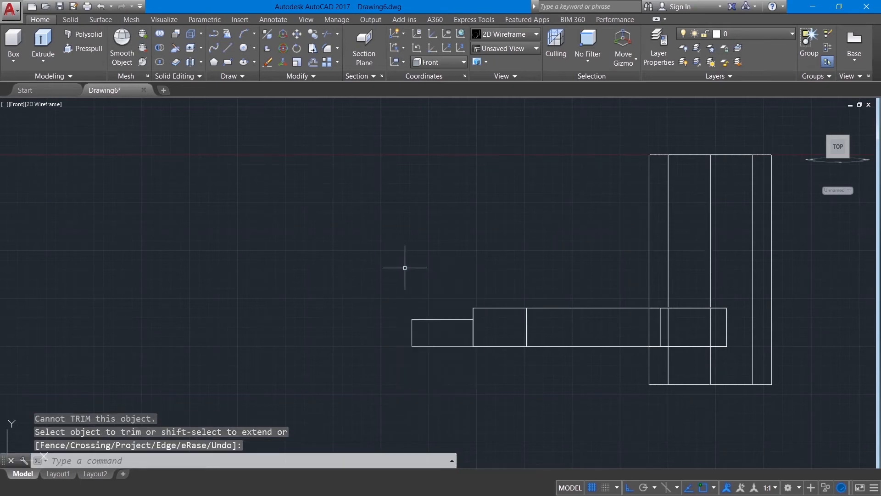
Join the four lines of the small rectangle at the plate's outer end into one polyline
{"action": "type", "text": "J"}
{"action": "key", "text": "Return"}
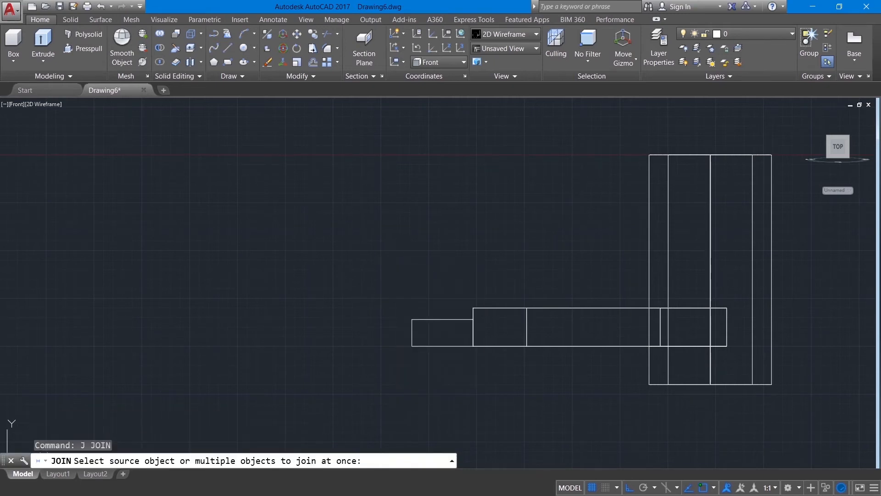
{"action": "left_click", "coordinate": [396, 300]}
{"action": "left_click", "coordinate": [487, 361]}
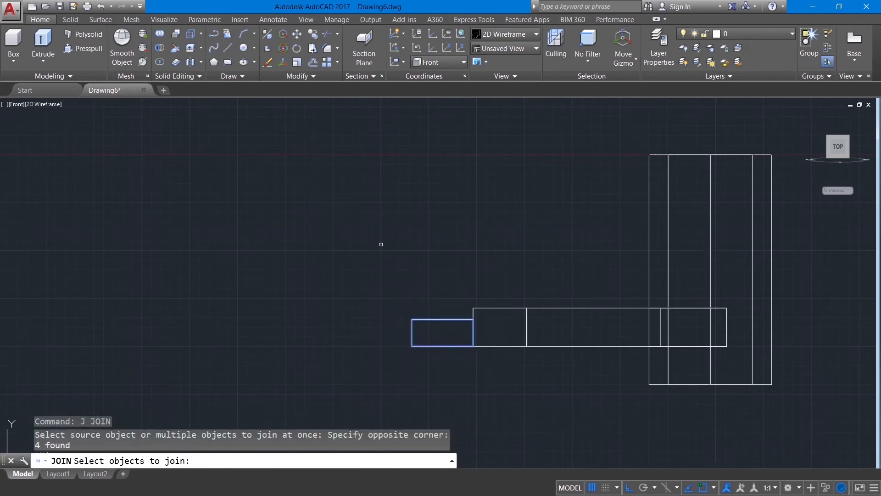
{"action": "key", "text": "Return"}
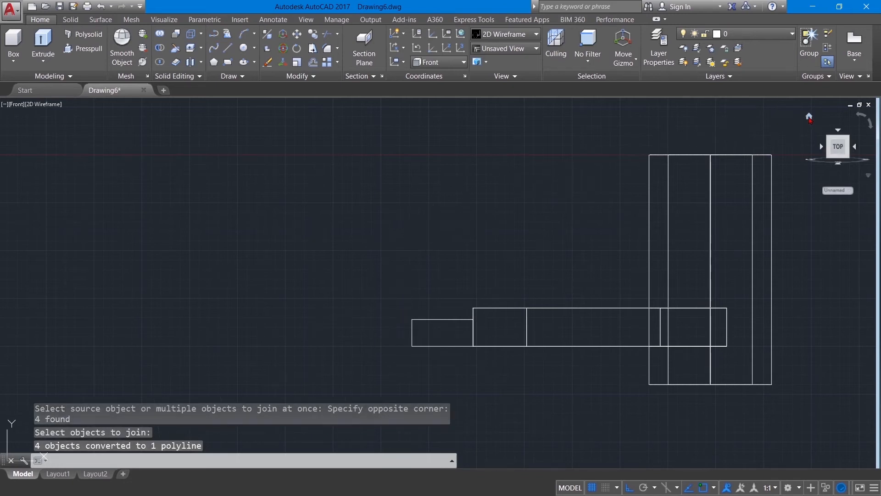
Switch to an isometric view and presspull the small rectangle by -60 along the plate's wide end
{"action": "left_click", "coordinate": [820, 143]}
{"action": "middle_click_drag", "start_coordinate": [653, 247], "coordinate": [663, 190]}
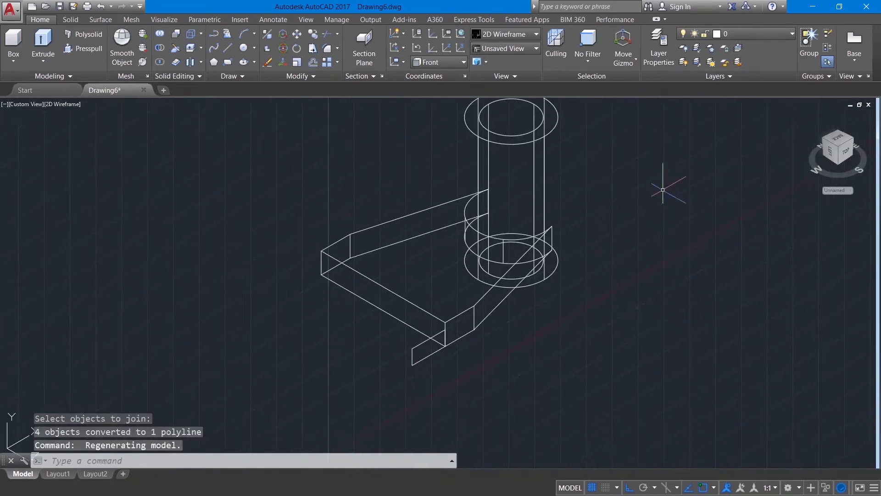
{"action": "left_click", "coordinate": [82, 49]}
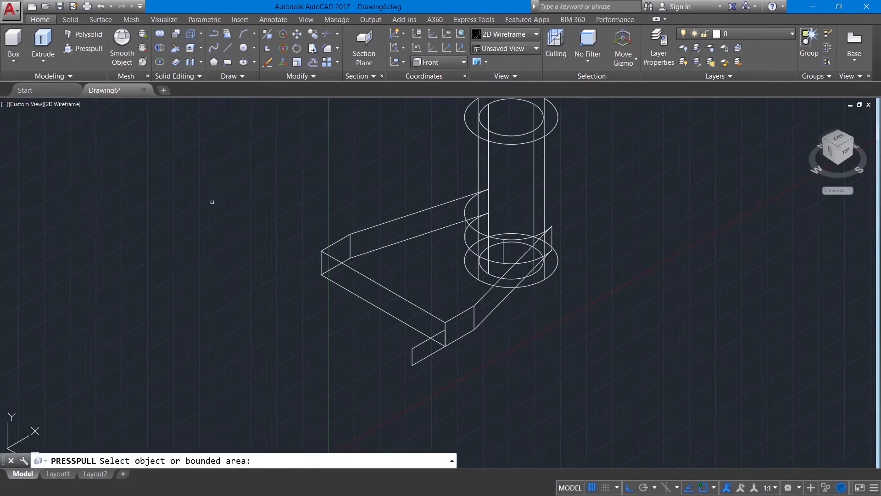
{"action": "left_click", "coordinate": [429, 347]}
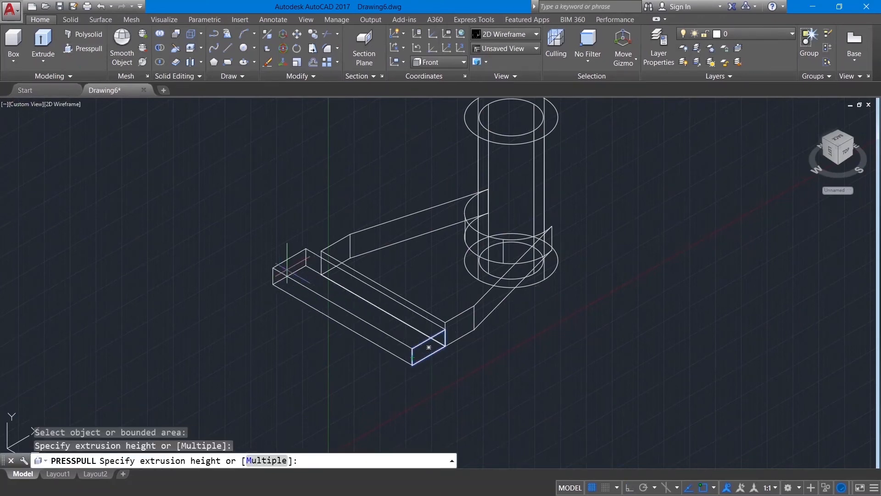
{"action": "key", "text": "Return"}
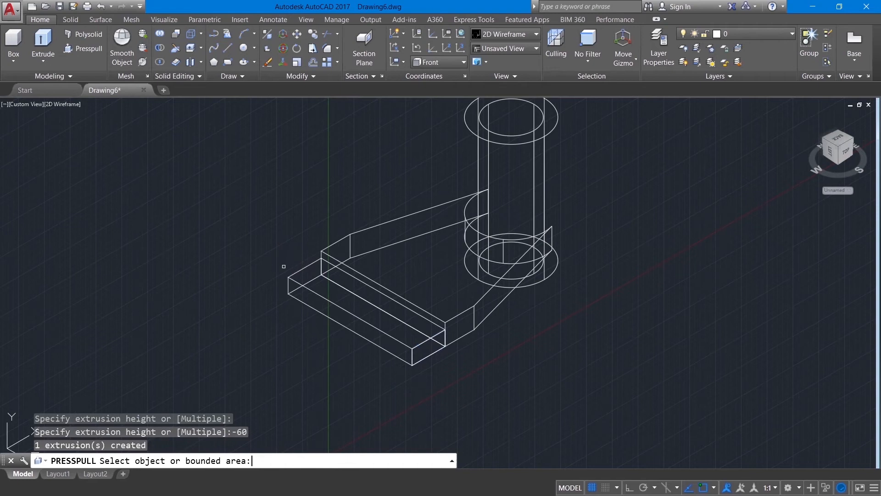
{"action": "key", "text": "Return"}
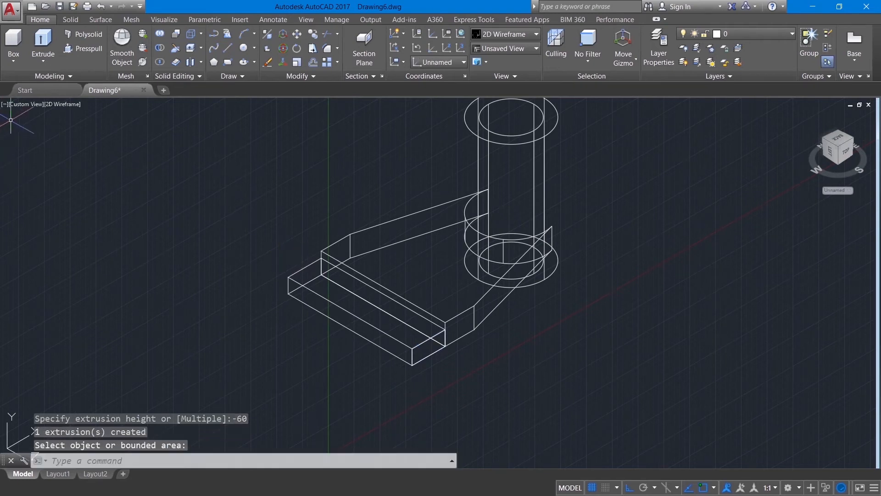
In the front view, draw lines from the thin section's lower outer corner, 10 mm up and 10 mm outward
{"action": "left_click", "coordinate": [29, 105]}
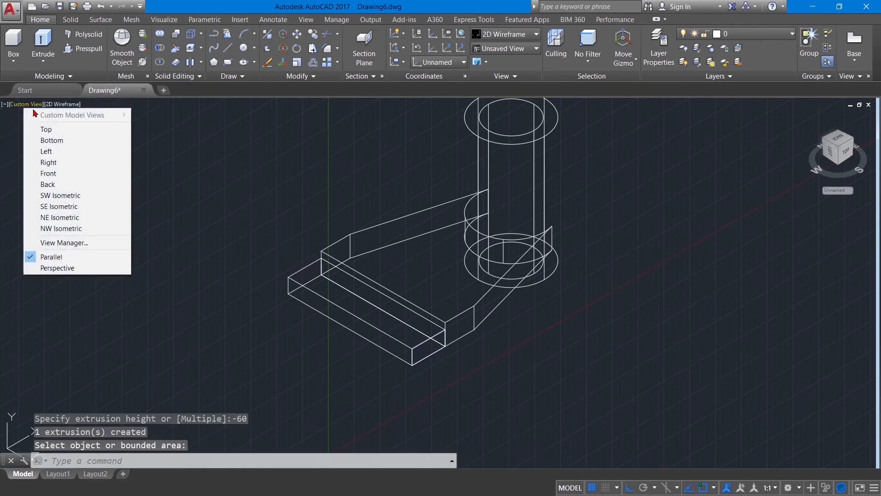
{"action": "left_click", "coordinate": [49, 173]}
{"action": "middle_click_drag", "start_coordinate": [194, 283], "coordinate": [374, 263]}
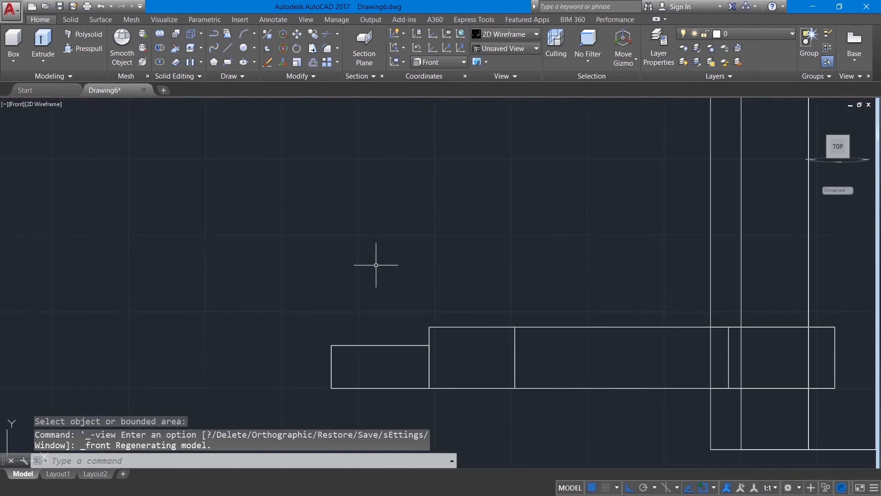
{"action": "type", "text": "l"}
{"action": "key", "text": "Return"}
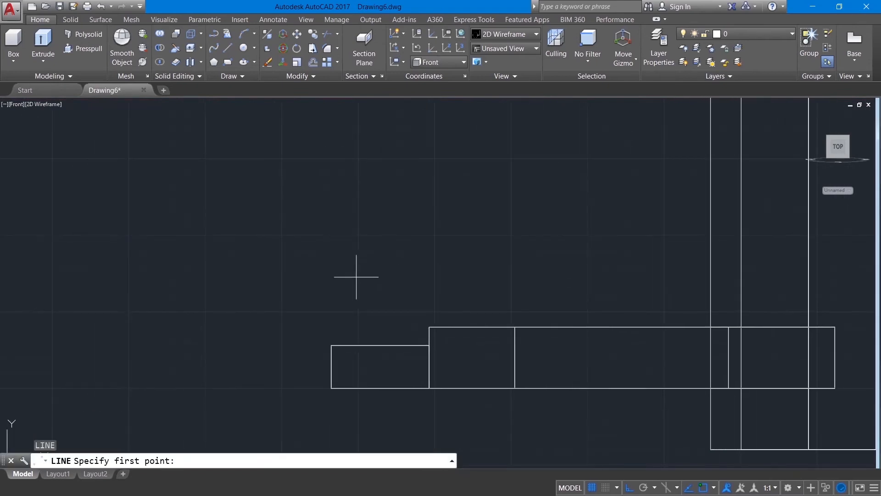
{"action": "left_click", "coordinate": [332, 387]}
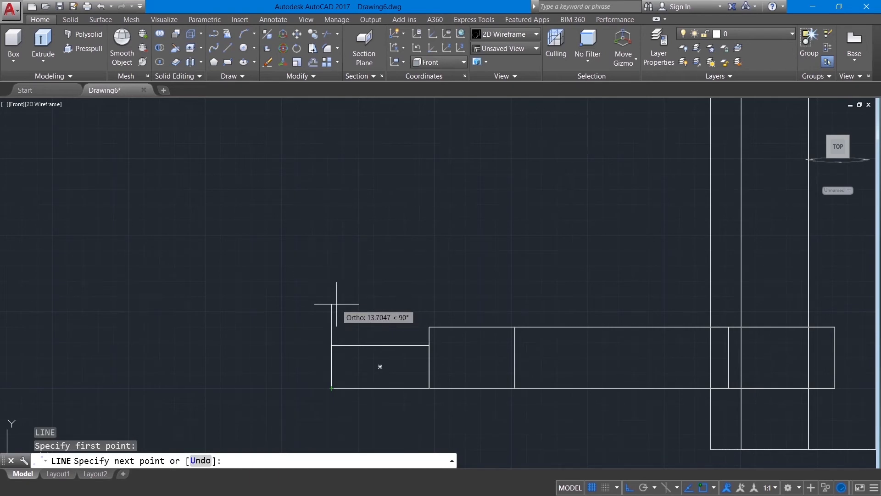
{"action": "type", "text": "10"}
{"action": "key", "text": "Return"}
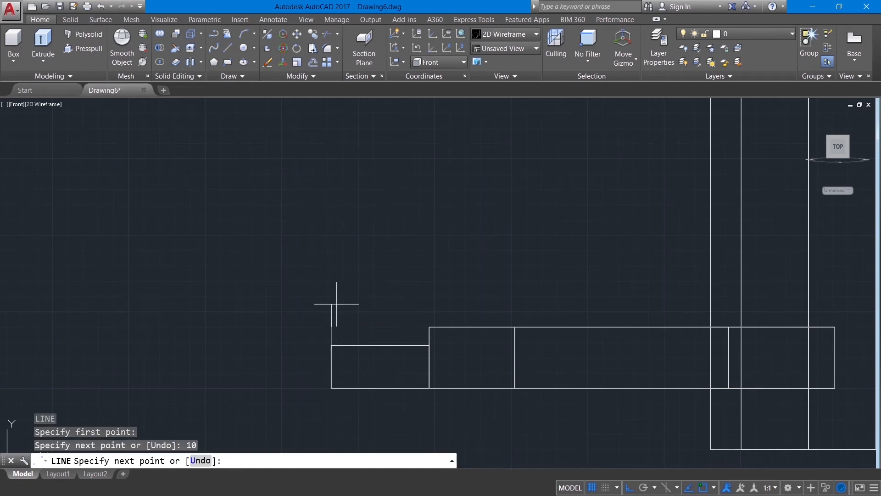
{"action": "type", "text": "10"}
{"action": "key", "text": "Return"}
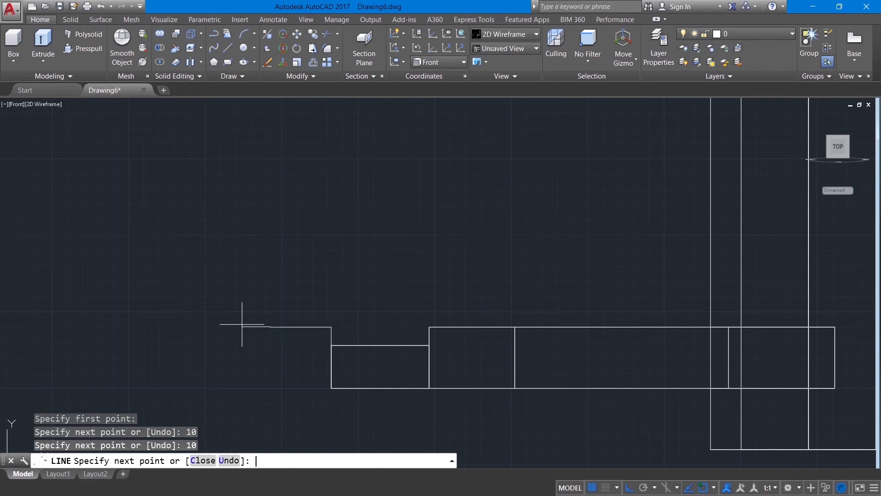
Continue the outline 30 mm down and 10 mm back toward the part, and close it at the thin section's lower corner
{"action": "middle_click_drag", "start_coordinate": [281, 365], "coordinate": [316, 230]}
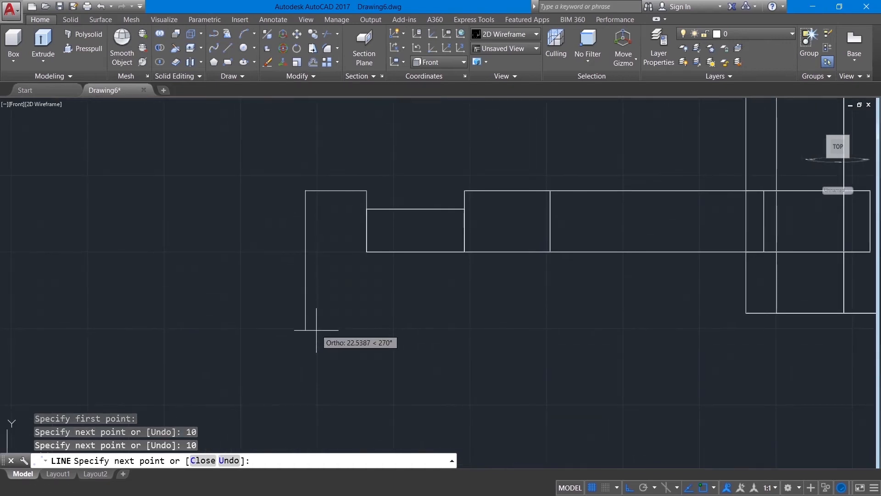
{"action": "type", "text": "30"}
{"action": "key", "text": "Return"}
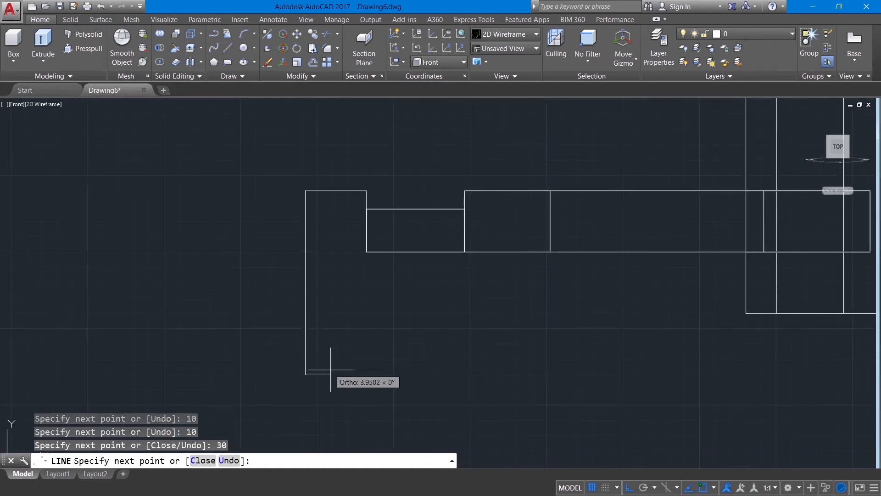
{"action": "type", "text": "10"}
{"action": "key", "text": "Return"}
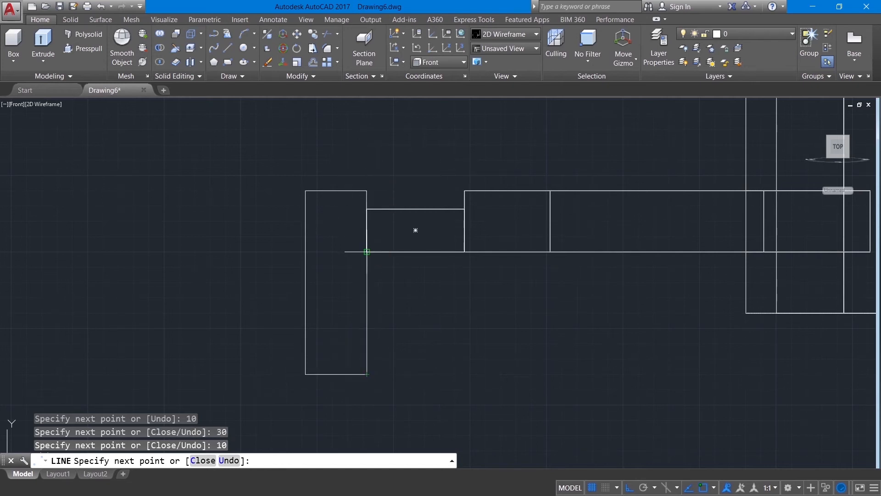
{"action": "right_click", "coordinate": [367, 252]}
{"action": "left_click", "coordinate": [388, 259]}
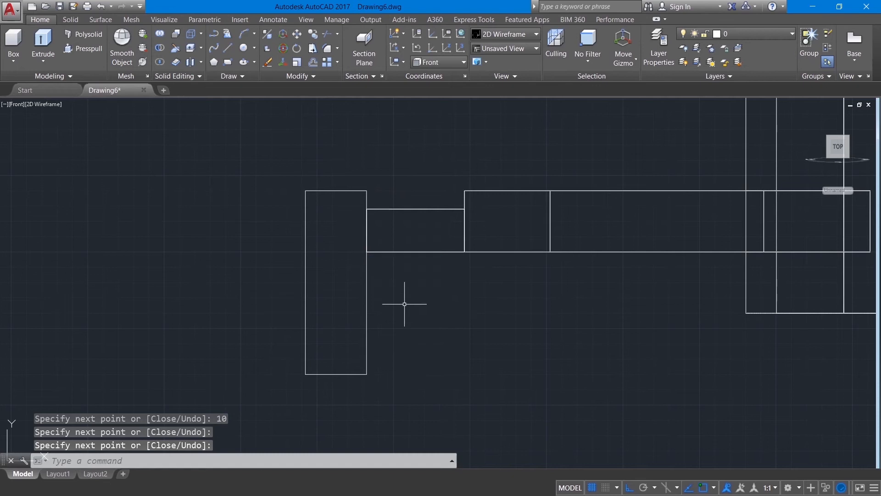
Join the five lines of the tall end rectangle into one polyline
{"action": "type", "text": "j"}
{"action": "key", "text": "Return"}
{"action": "left_click_drag", "start_coordinate": [260, 144], "coordinate": [413, 402]}
{"action": "key", "text": "Return"}
Switch to an isometric view and presspull the tall end rectangle by -60 to form the end block
{"action": "left_click", "coordinate": [811, 118]}
{"action": "middle_click_drag", "start_coordinate": [662, 244], "coordinate": [680, 188]}
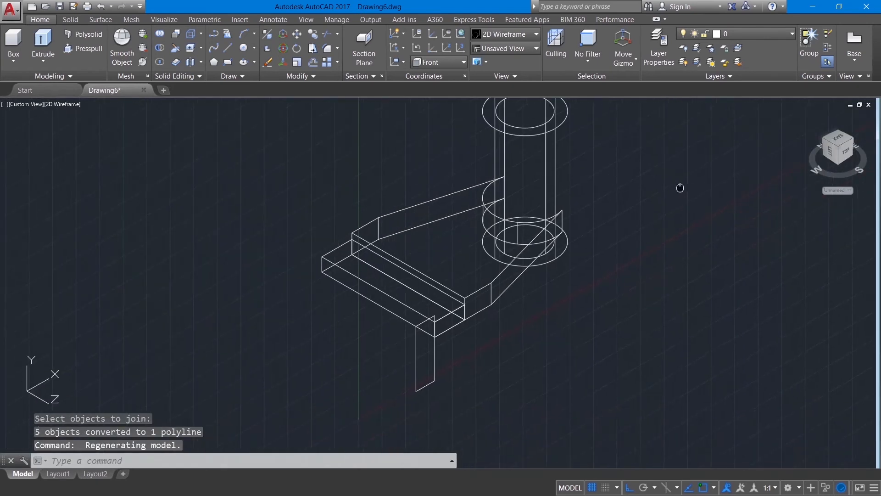
{"action": "left_click", "coordinate": [76, 55]}
{"action": "left_click", "coordinate": [415, 377]}
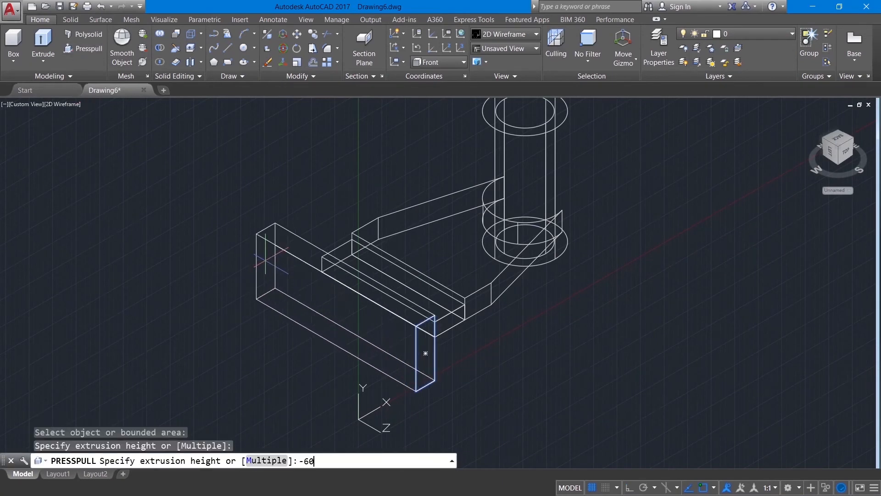
{"action": "type", "text": "-60"}
{"action": "key", "text": "Return"}
{"action": "key", "text": "Return"}
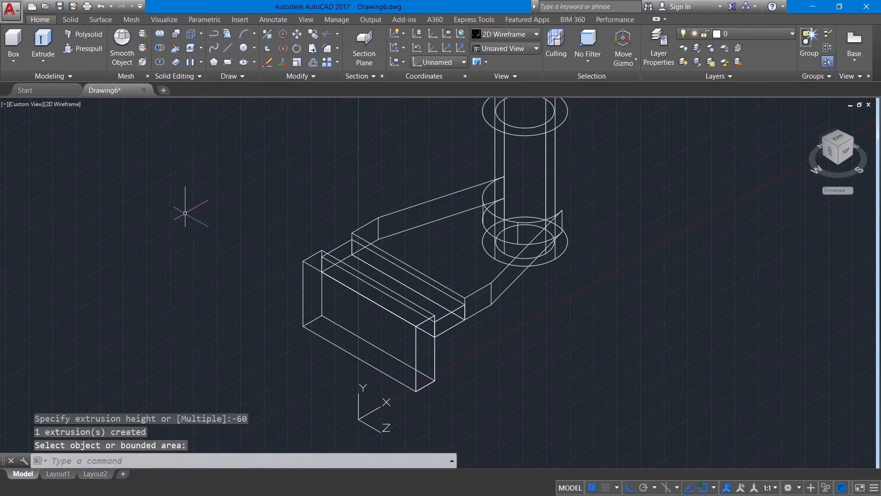
Set the visual style to Shaded and union the cylinder, tapered plate, thin section and end block into one solid
{"action": "left_click", "coordinate": [70, 106]}
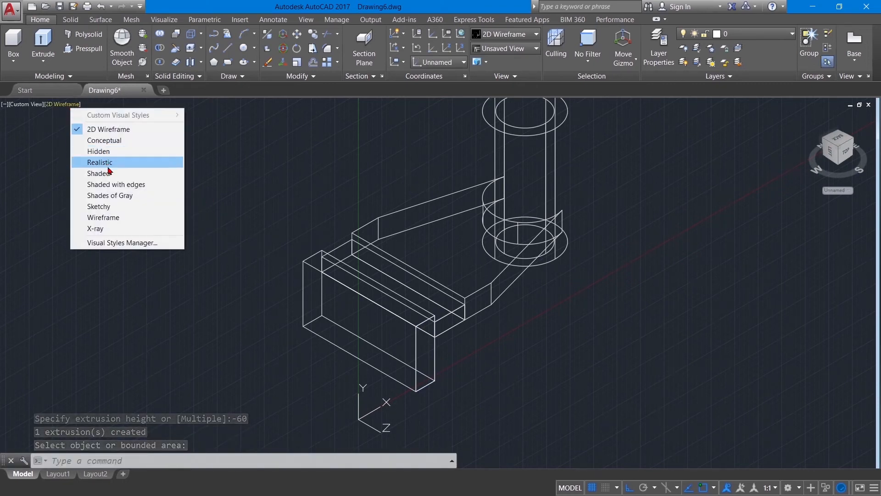
{"action": "left_click", "coordinate": [103, 173]}
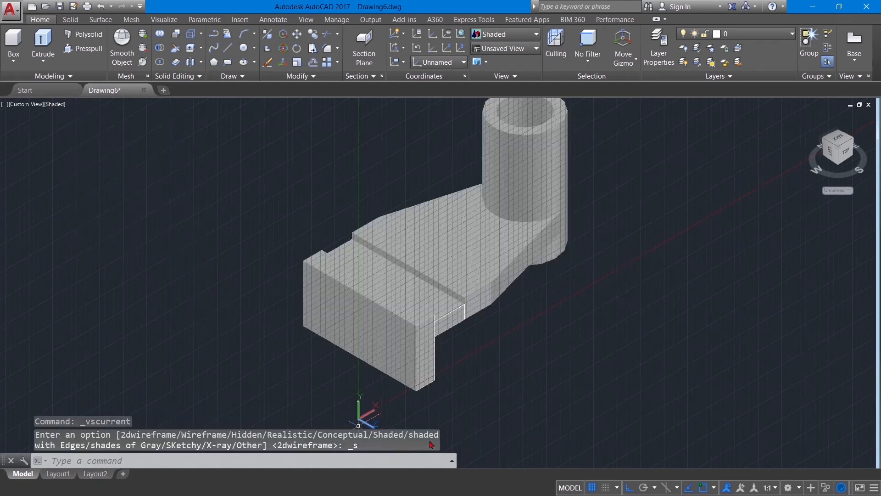
{"action": "type", "text": "u"}
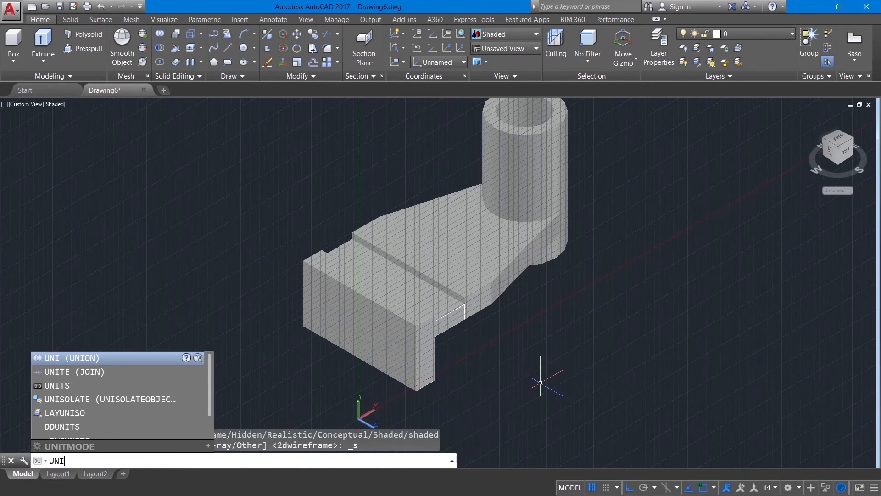
{"action": "key", "text": "Return"}
{"action": "left_click", "coordinate": [490, 204]}
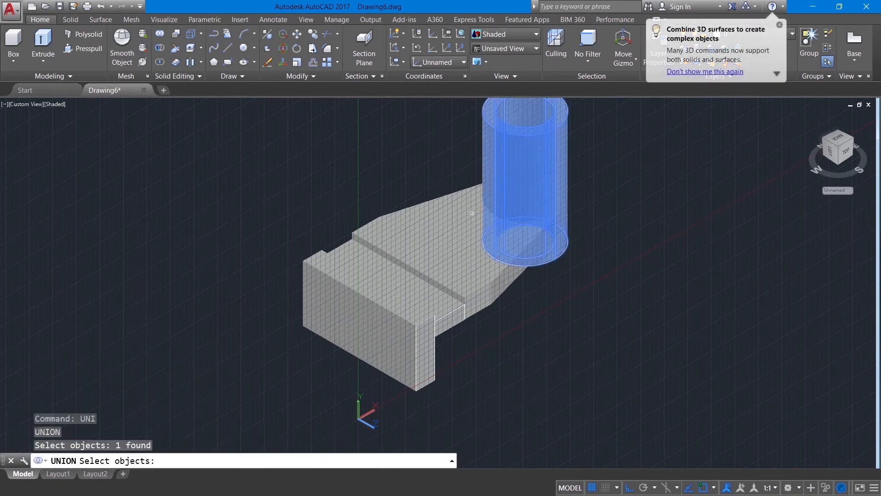
{"action": "left_click", "coordinate": [433, 254]}
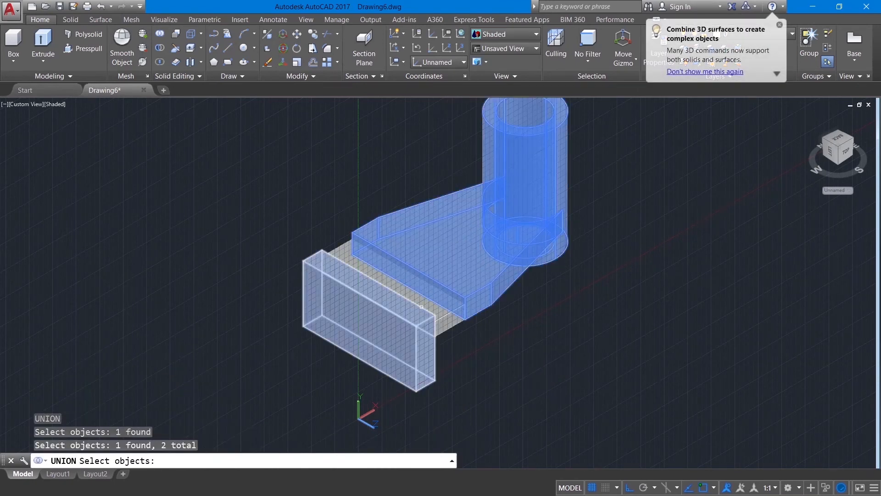
{"action": "left_click", "coordinate": [420, 304]}
{"action": "left_click", "coordinate": [406, 329]}
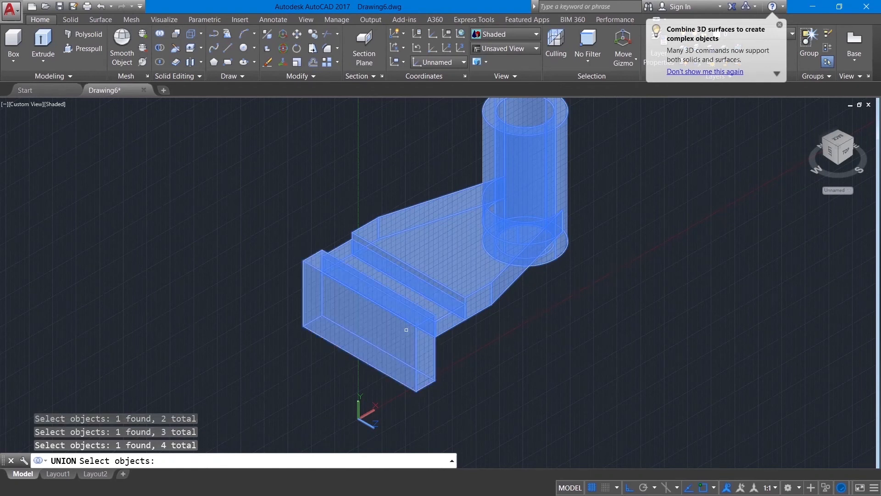
{"action": "key", "text": "Return"}
Move the united solid along the X axis, clear of the profile outlines, using the cylinder's upper centre as base point
{"action": "middle_click_drag", "start_coordinate": [568, 315], "coordinate": [441, 355]}
{"action": "scroll", "coordinate": [527, 338], "scroll_direction": "down", "scroll_amount": 3}
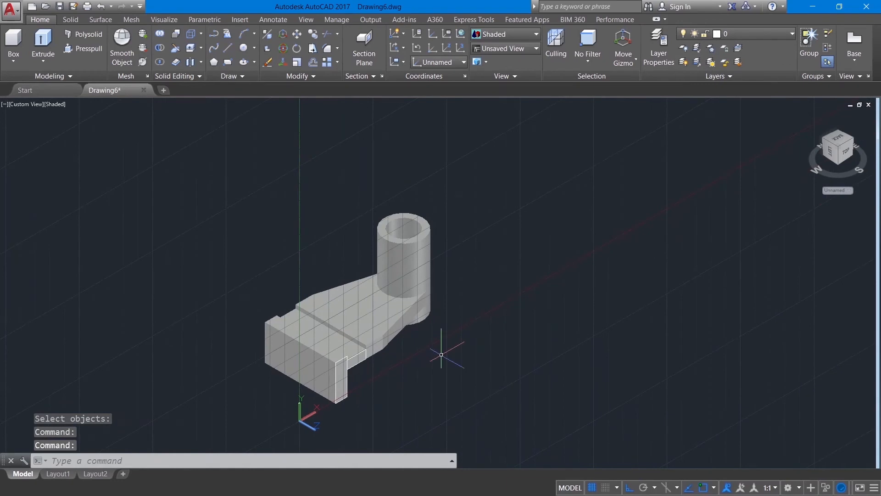
{"action": "left_click", "coordinate": [26, 104]}
{"action": "left_click", "coordinate": [46, 130]}
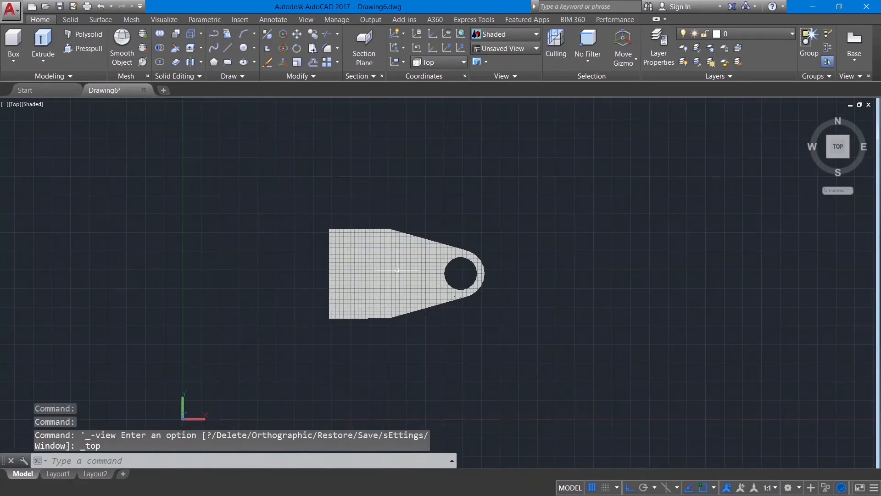
{"action": "middle_click_drag", "start_coordinate": [527, 320], "coordinate": [555, 225], "text": "shift"}
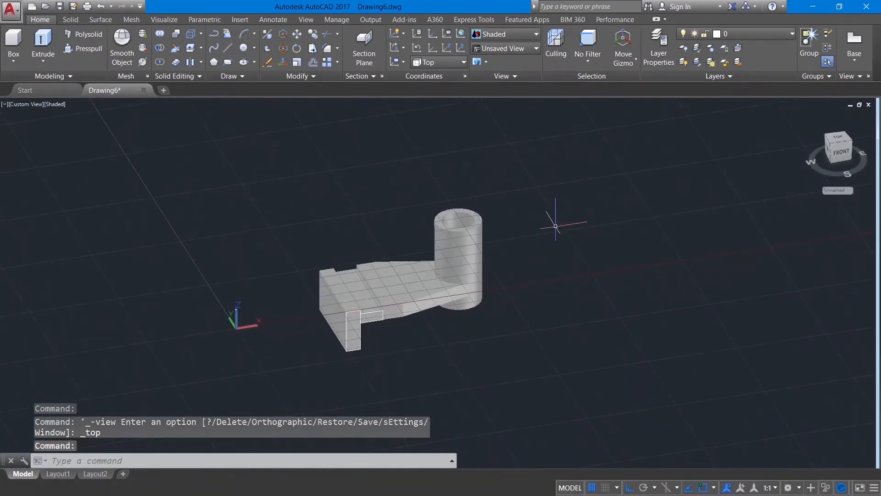
{"action": "type", "text": "m"}
{"action": "key", "text": "Return"}
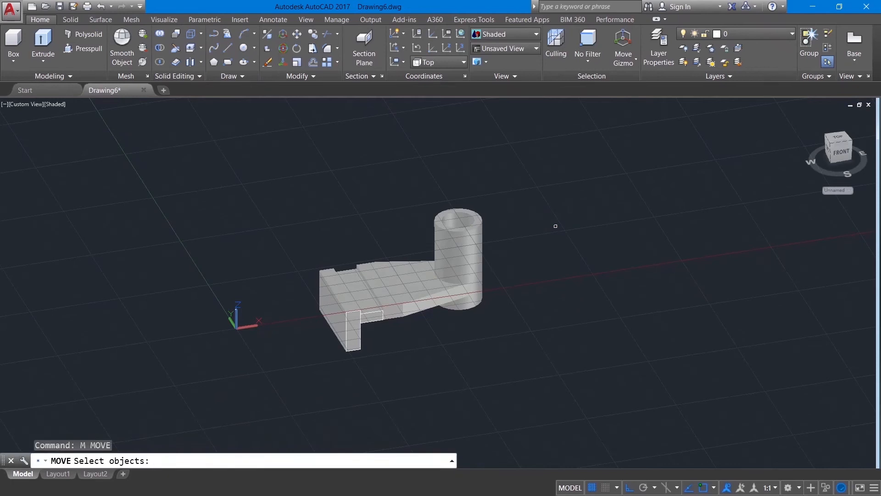
{"action": "left_click", "coordinate": [353, 329]}
{"action": "key", "text": "Return"}
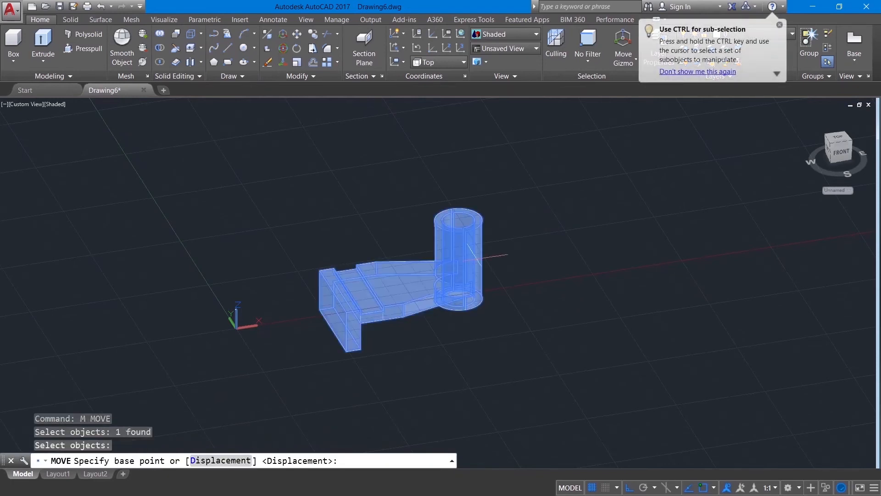
{"action": "left_click", "coordinate": [458, 219]}
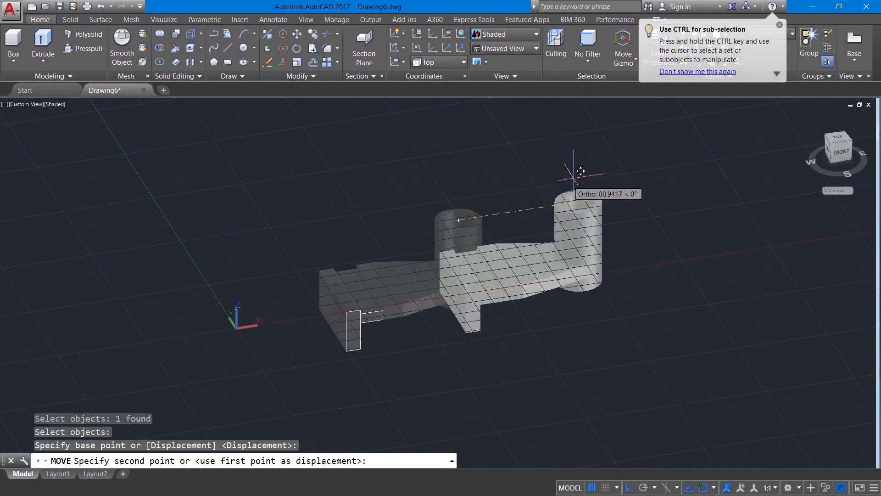
{"action": "left_click", "coordinate": [603, 173]}
Delete the two leftover profile outlines beside the moved solid
{"action": "left_click", "coordinate": [292, 301]}
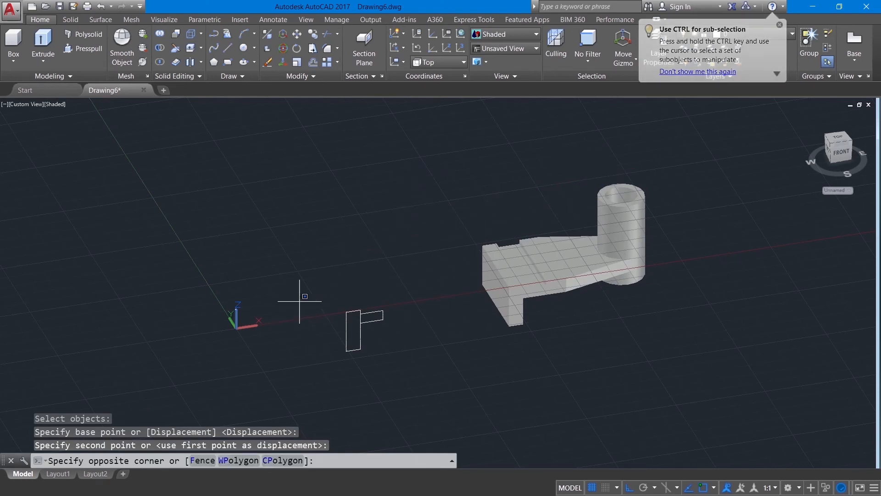
{"action": "left_click", "coordinate": [461, 381]}
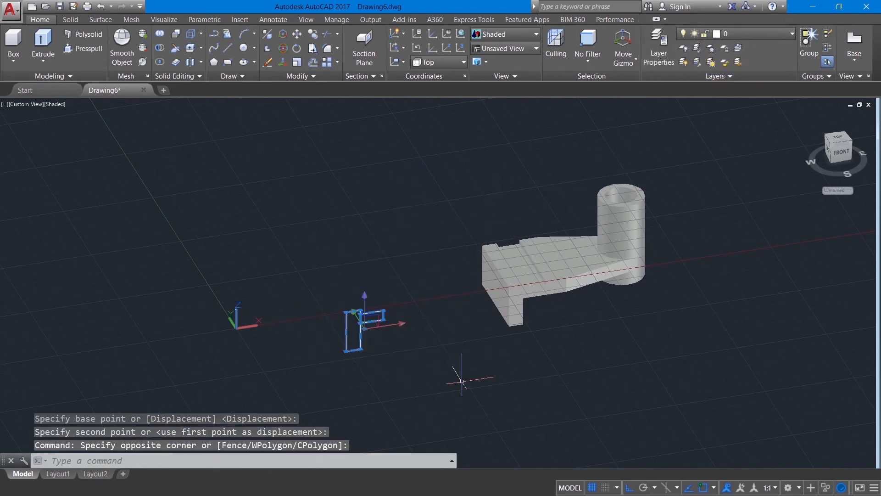
{"action": "key", "text": "Delete"}
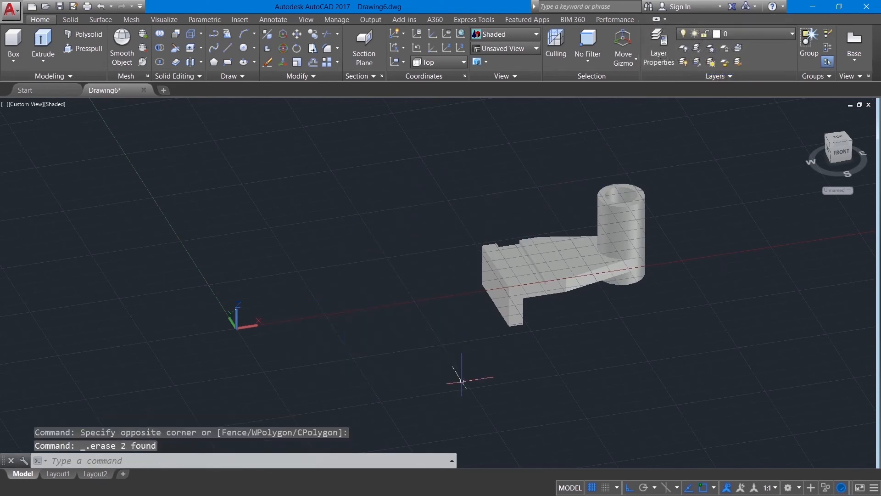
Switch to the Top view and set the visual style to 2D Wireframe
{"action": "left_click", "coordinate": [22, 105]}
{"action": "left_click", "coordinate": [41, 129]}
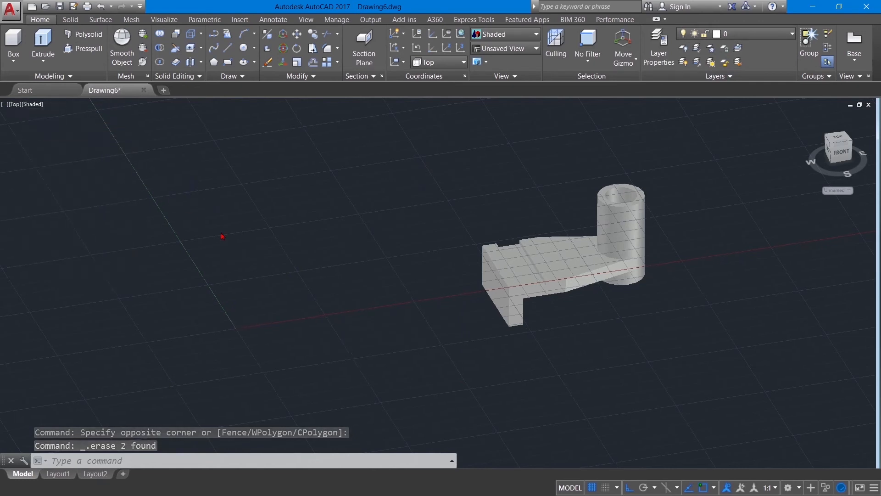
{"action": "middle_click_drag", "start_coordinate": [453, 354], "coordinate": [270, 336]}
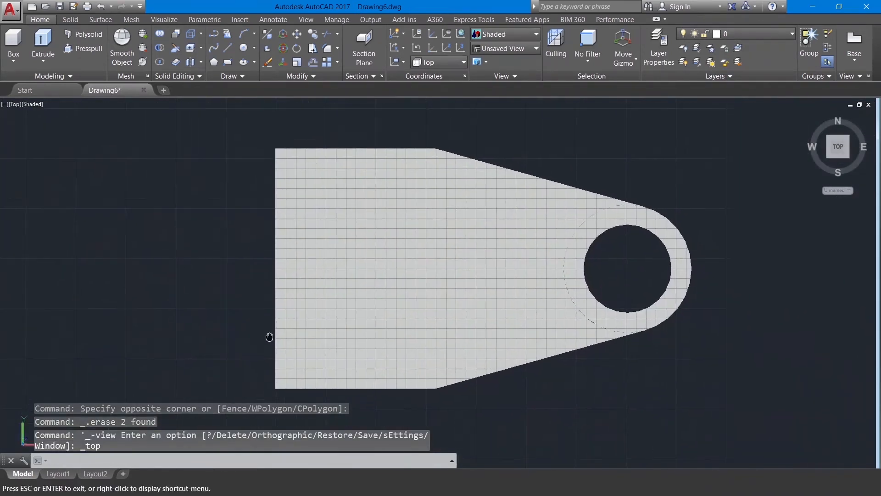
{"action": "left_click", "coordinate": [28, 106]}
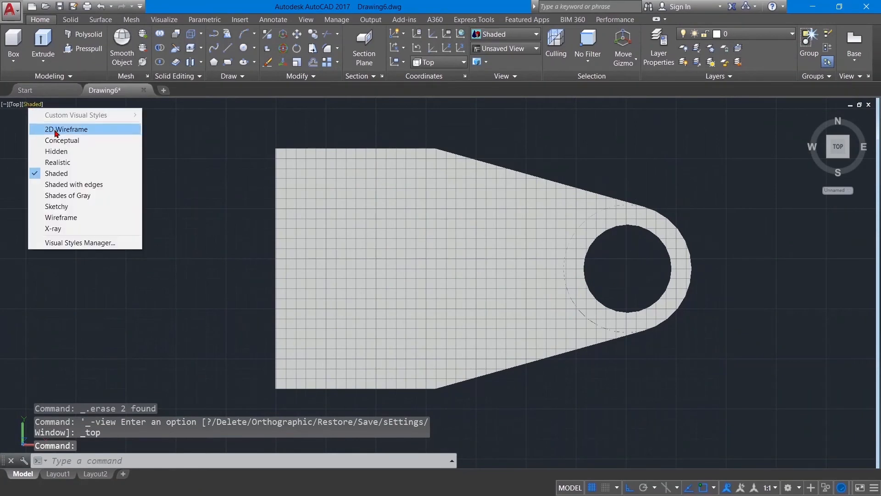
{"action": "left_click", "coordinate": [55, 129]}
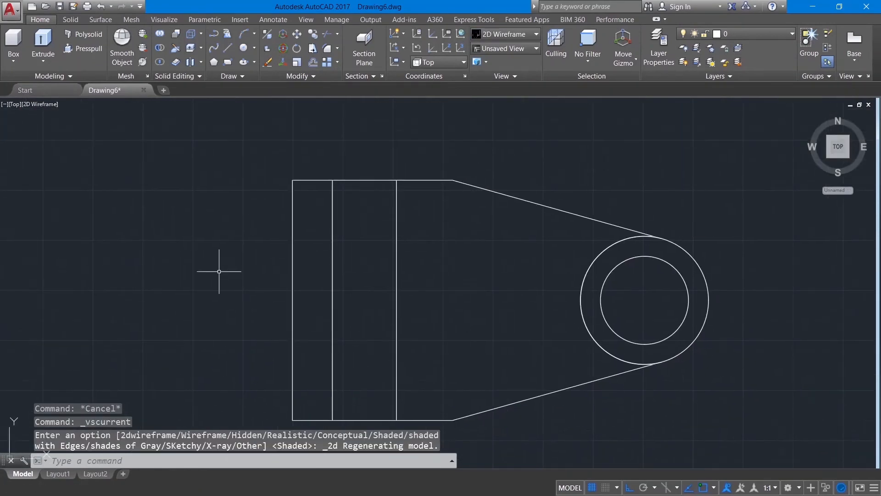
Draw a 10 mm diameter circle centred on the midpoint of the thin section's upper edge
{"action": "left_click", "coordinate": [254, 48]}
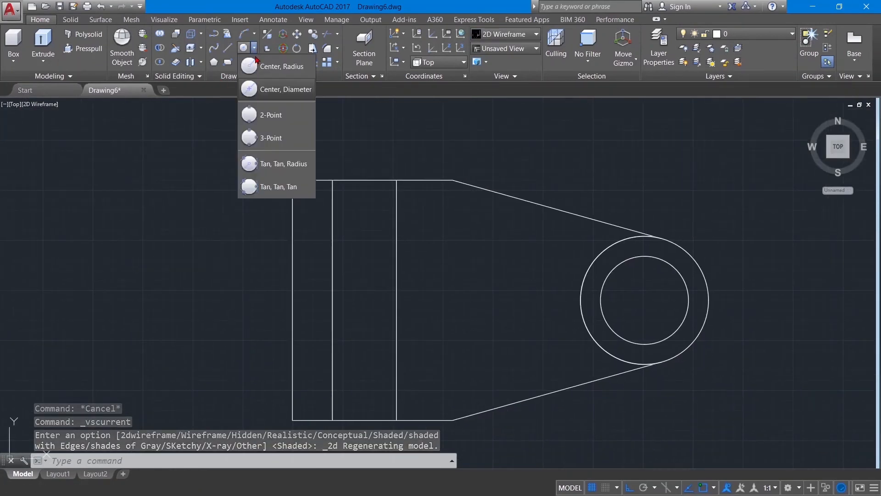
{"action": "left_click", "coordinate": [276, 89]}
{"action": "left_click", "coordinate": [364, 180]}
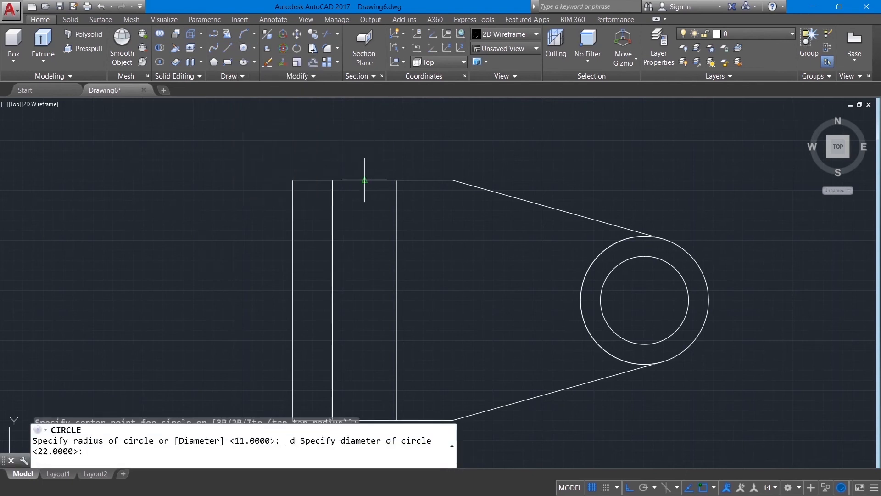
{"action": "type", "text": "10"}
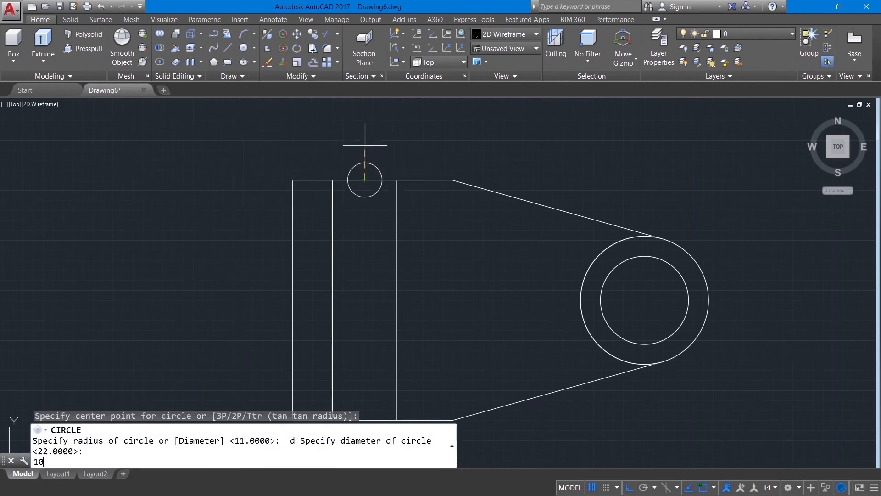
{"action": "key", "text": "Return"}
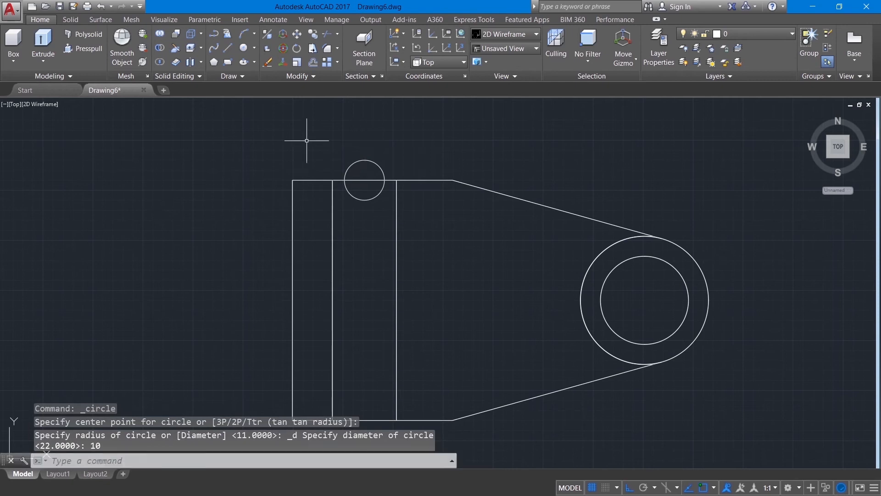
Move the circle 10 mm straight down into the thin section, using its centre as base point
{"action": "type", "text": "m"}
{"action": "key", "text": "Return"}
{"action": "left_click", "coordinate": [357, 160]}
{"action": "key", "text": "Return"}
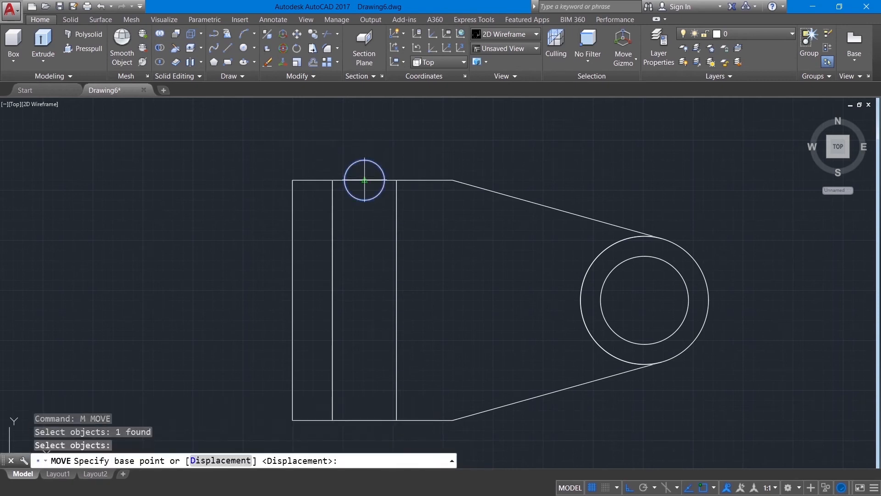
{"action": "left_click", "coordinate": [364, 179]}
{"action": "type", "text": "10"}
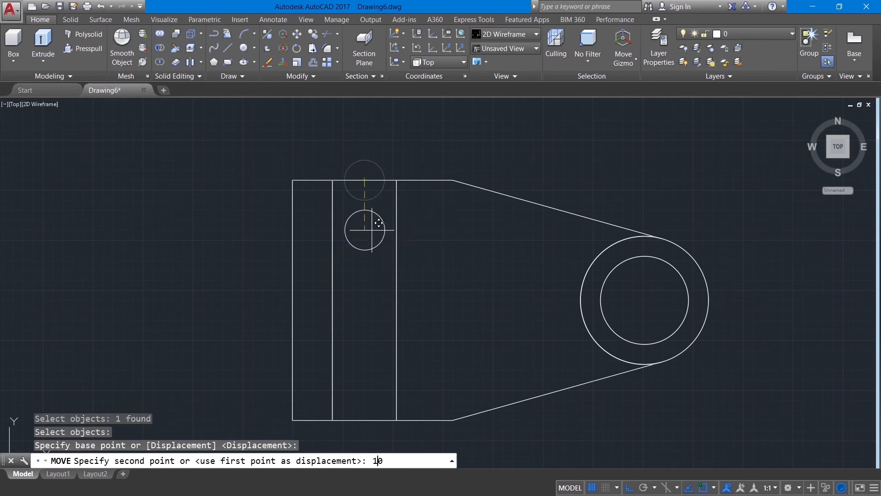
{"action": "key", "text": "Return"}
Copy the circle straight down the thin section at distances of 20 and 40 mm from its centre
{"action": "type", "text": "c"}
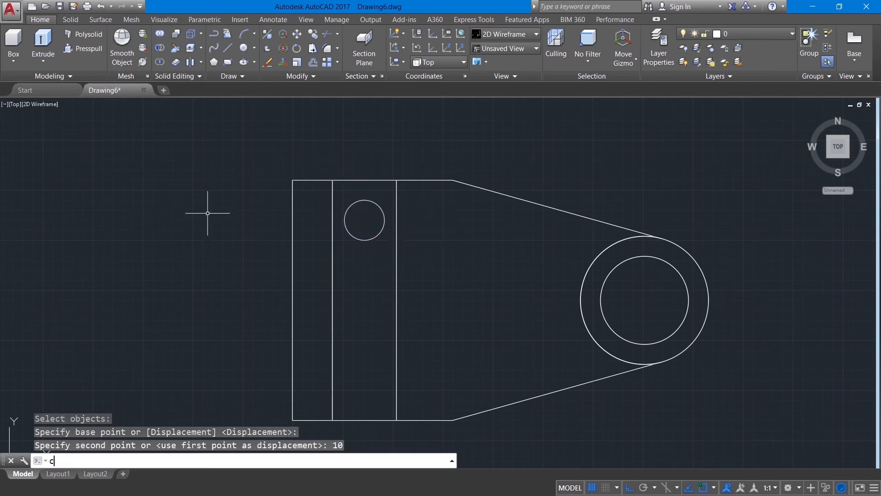
{"action": "type", "text": "t o"}
{"action": "key", "text": "Return"}
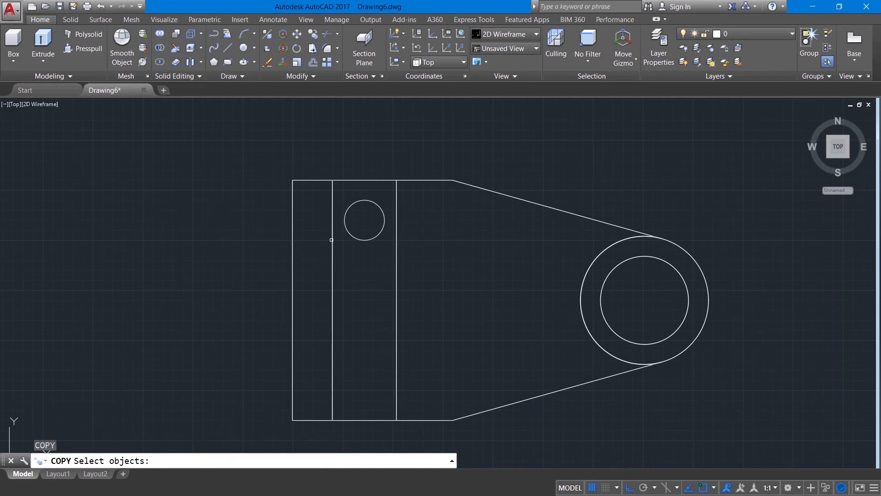
{"action": "left_click", "coordinate": [347, 235]}
{"action": "key", "text": "Return"}
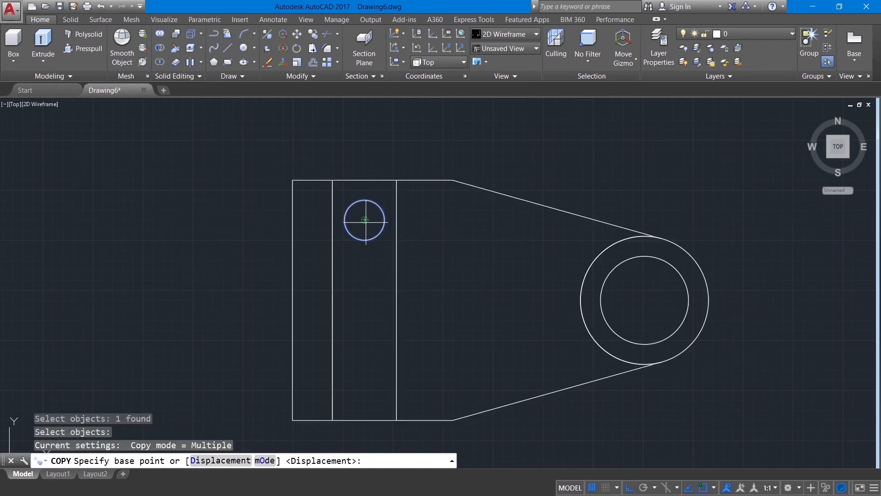
{"action": "left_click", "coordinate": [365, 220]}
{"action": "type", "text": "20"}
{"action": "key", "text": "Return"}
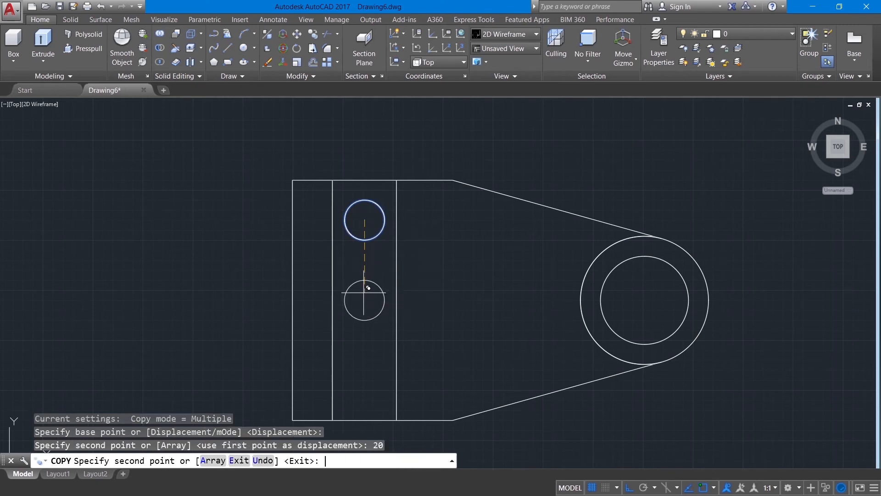
{"action": "type", "text": "40"}
{"action": "key", "text": "Return"}
{"action": "right_click", "coordinate": [145, 229]}
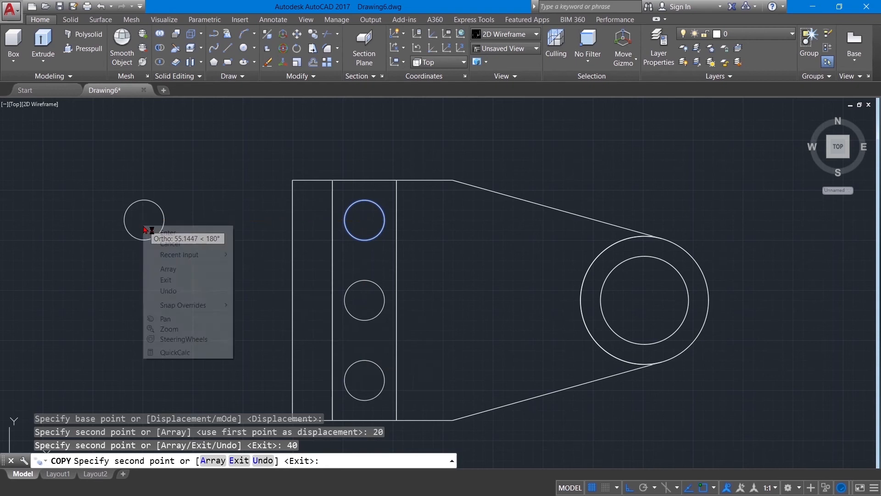
{"action": "left_click", "coordinate": [168, 232]}
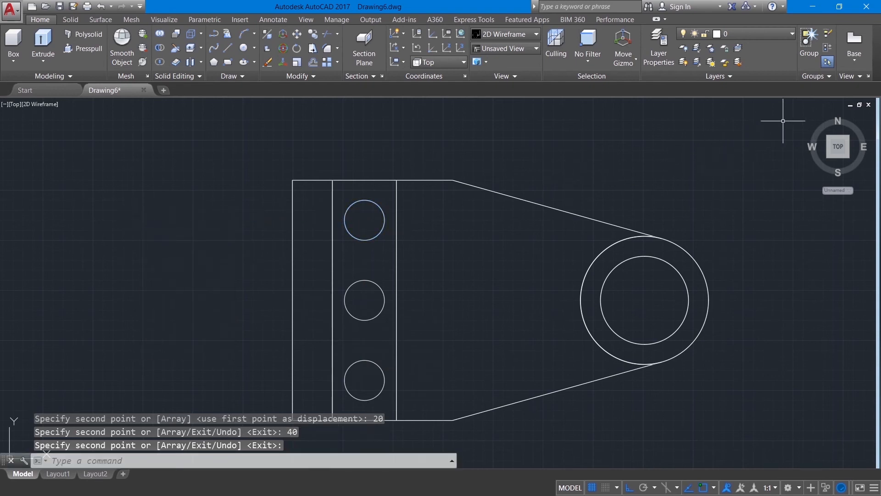
Switch to an isometric view and presspull the three circles down through the thin section to cut the holes
{"action": "left_click", "coordinate": [809, 117]}
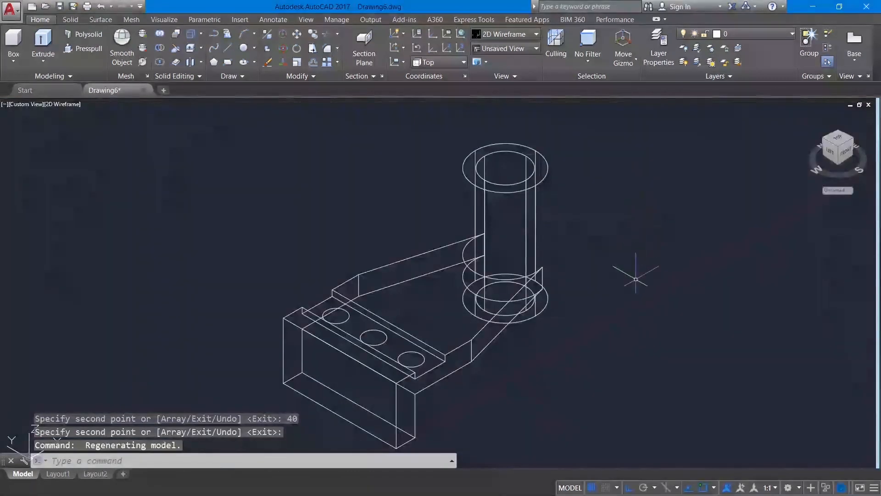
{"action": "left_click", "coordinate": [72, 57]}
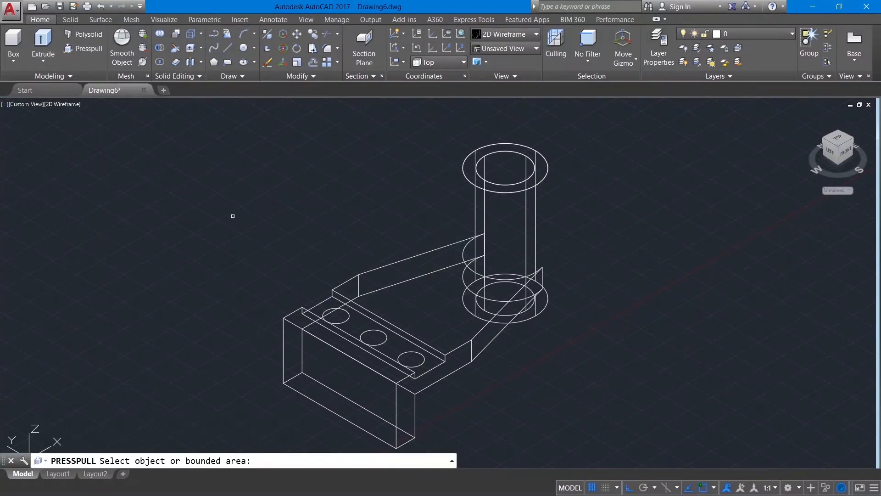
{"action": "left_click", "coordinate": [335, 316]}
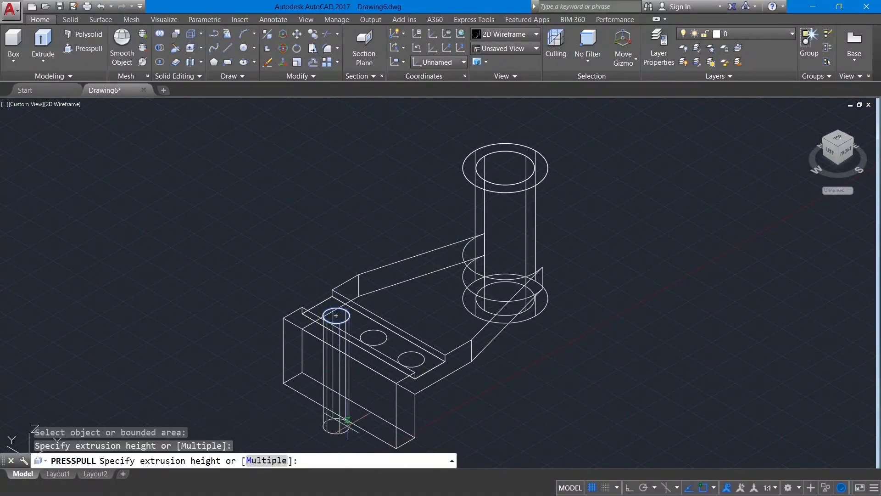
{"action": "left_click", "coordinate": [367, 392]}
{"action": "left_click", "coordinate": [377, 337]}
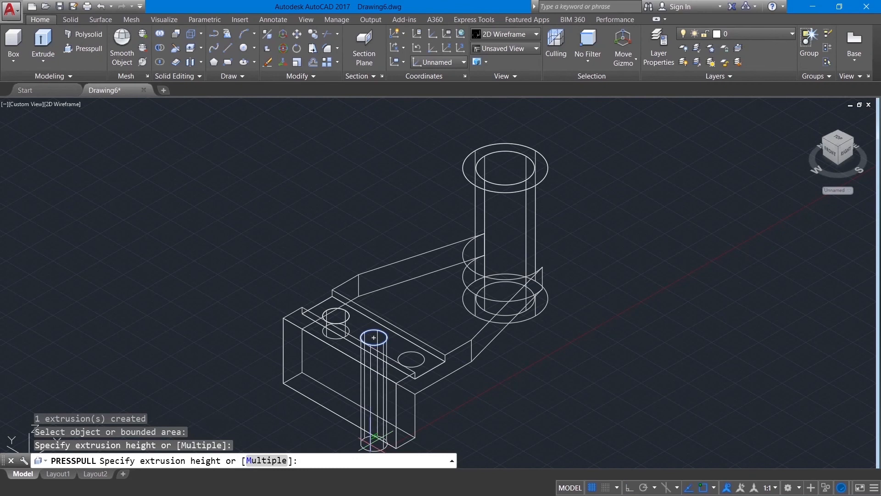
{"action": "left_click", "coordinate": [404, 395]}
{"action": "left_click", "coordinate": [417, 363]}
{"action": "left_click", "coordinate": [442, 430]}
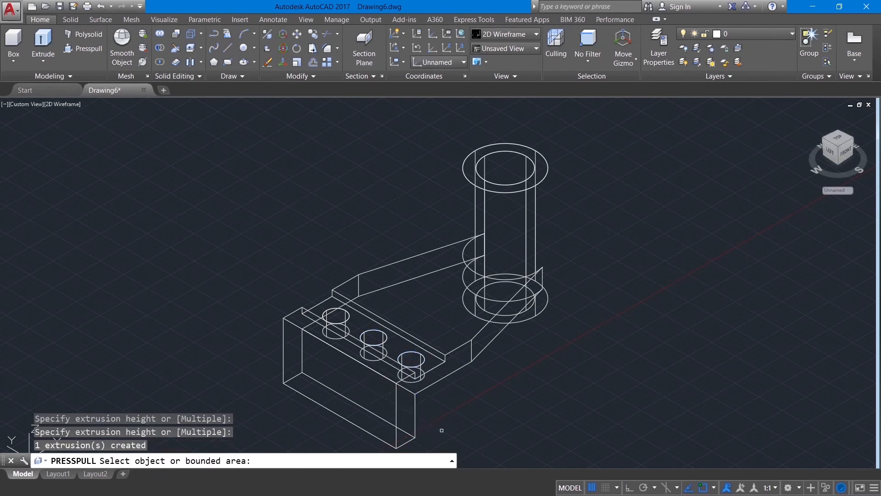
{"action": "key", "text": "Return"}
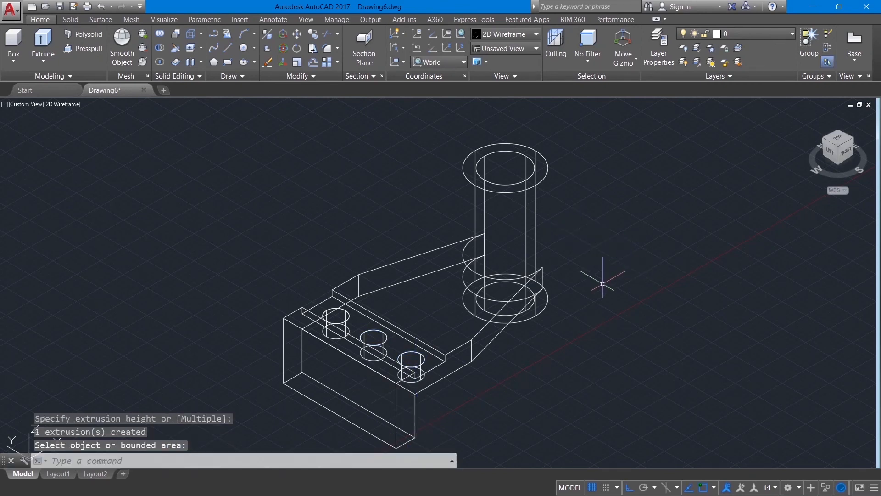
Switch to the Left view and draw a 10 mm diameter circle centred on the end block's lower-left corner
{"action": "left_click", "coordinate": [26, 106]}
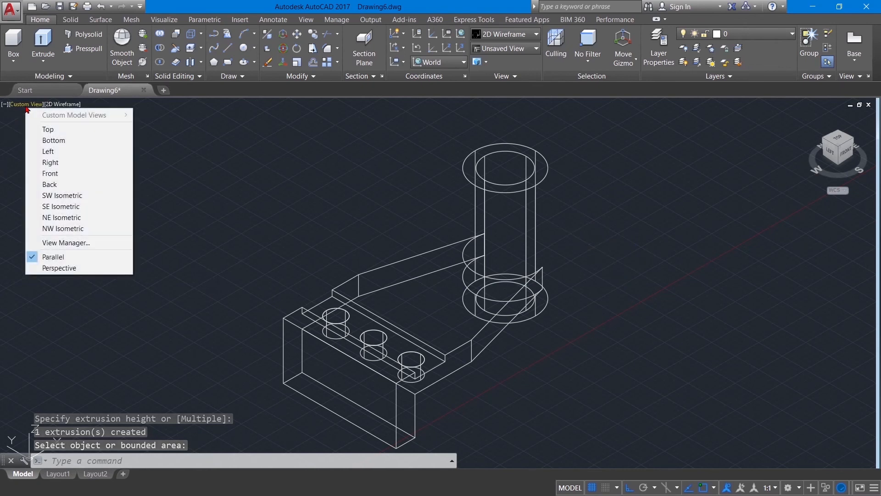
{"action": "left_click", "coordinate": [51, 151]}
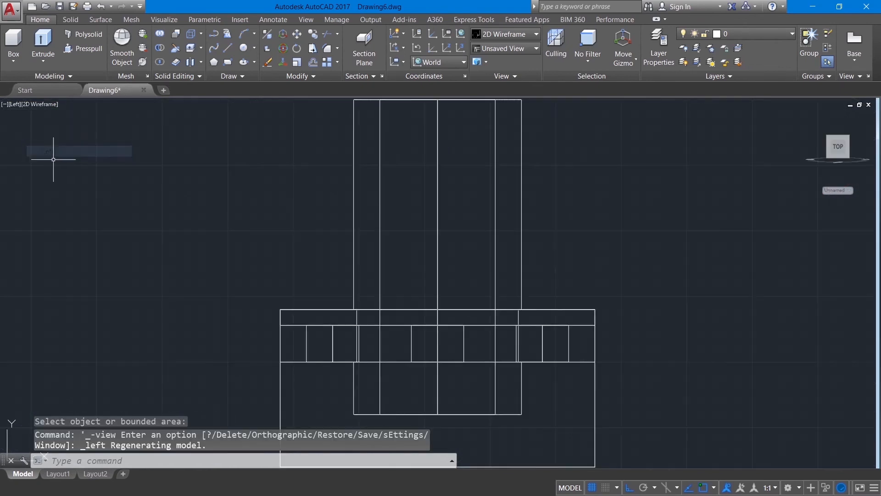
{"action": "scroll", "coordinate": [166, 245], "scroll_direction": "down", "scroll_amount": 2}
{"action": "middle_click_drag", "start_coordinate": [175, 250], "coordinate": [170, 190]}
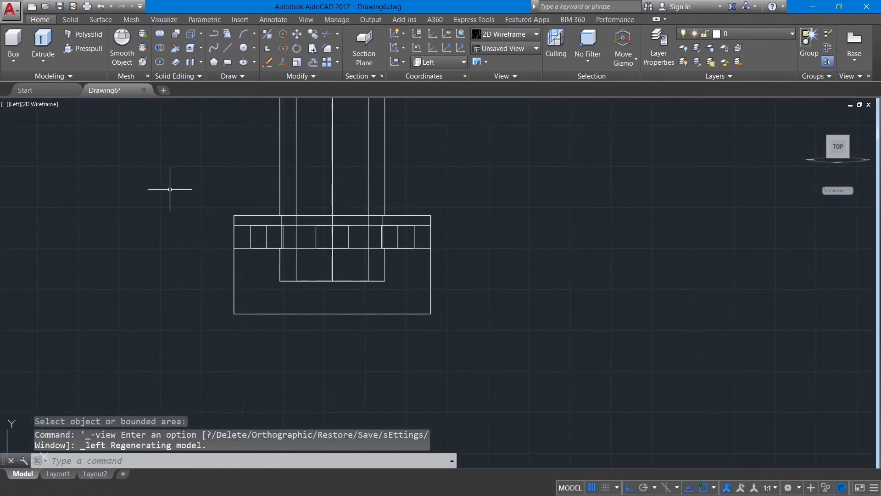
{"action": "left_click", "coordinate": [254, 51]}
{"action": "left_click", "coordinate": [275, 89]}
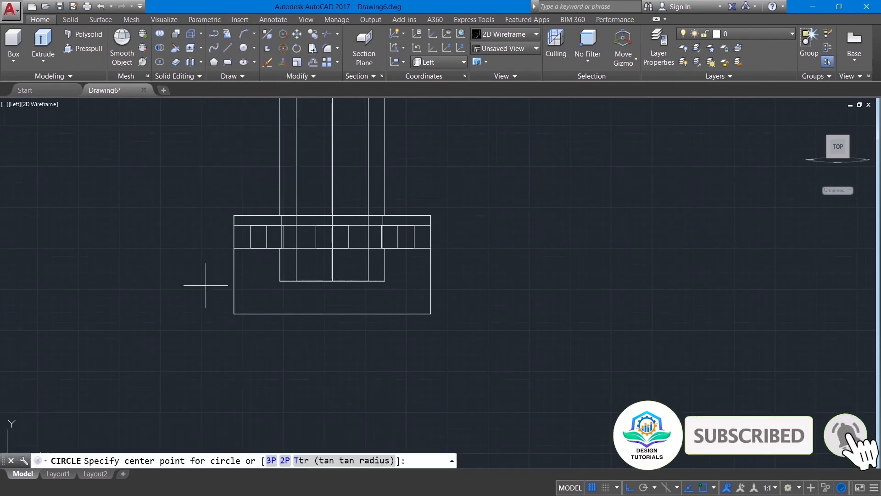
{"action": "left_click", "coordinate": [234, 314]}
{"action": "type", "text": "10"}
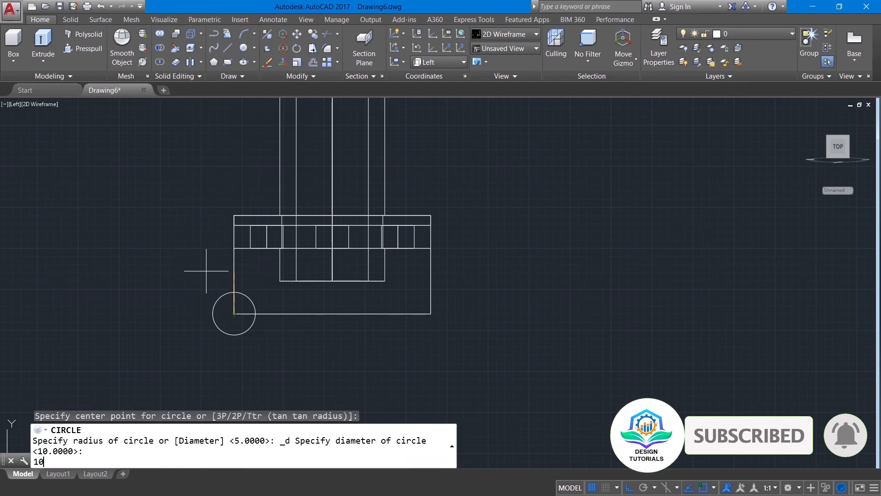
{"action": "key", "text": "Return"}
Move the new circle horizontally inward along the end block's lower edge by about 15 mm, using its centre as base point
{"action": "type", "text": "m"}
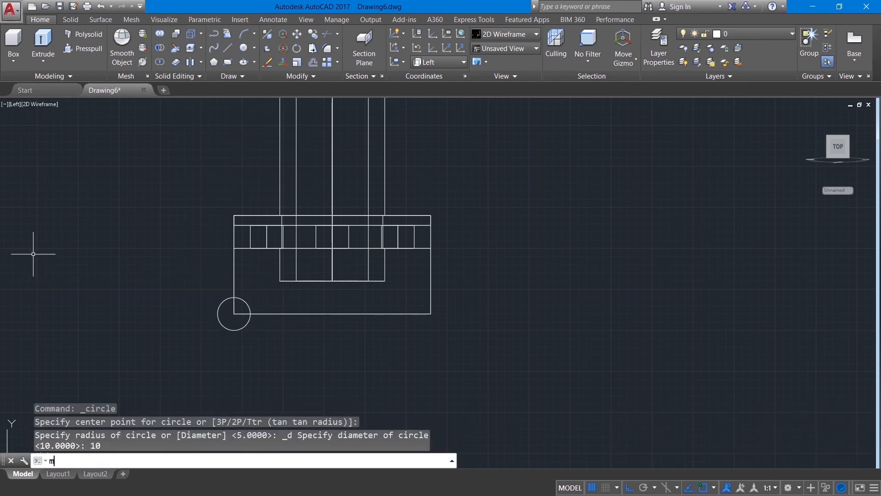
{"action": "key", "text": "Return"}
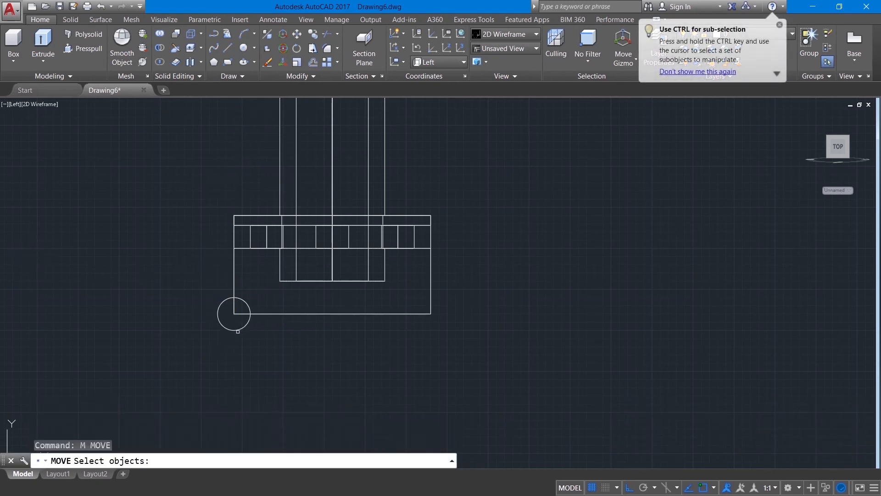
{"action": "left_click", "coordinate": [237, 329]}
{"action": "key", "text": "Return"}
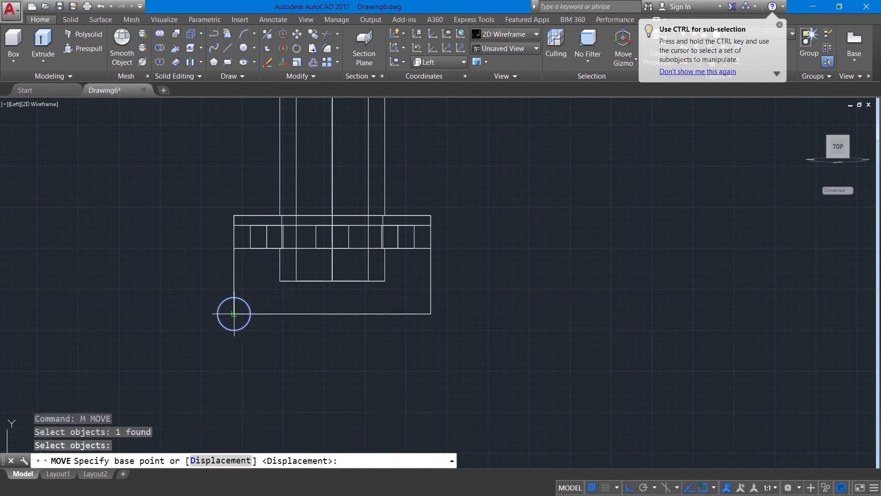
{"action": "left_click", "coordinate": [233, 314]}
{"action": "type", "text": "10"}
{"action": "key", "text": "Return"}
Move the circle straight up 10 mm from the end block's lower edge, using its centre as base point
{"action": "type", "text": "m"}
{"action": "key", "text": "Return"}
{"action": "left_click", "coordinate": [282, 327]}
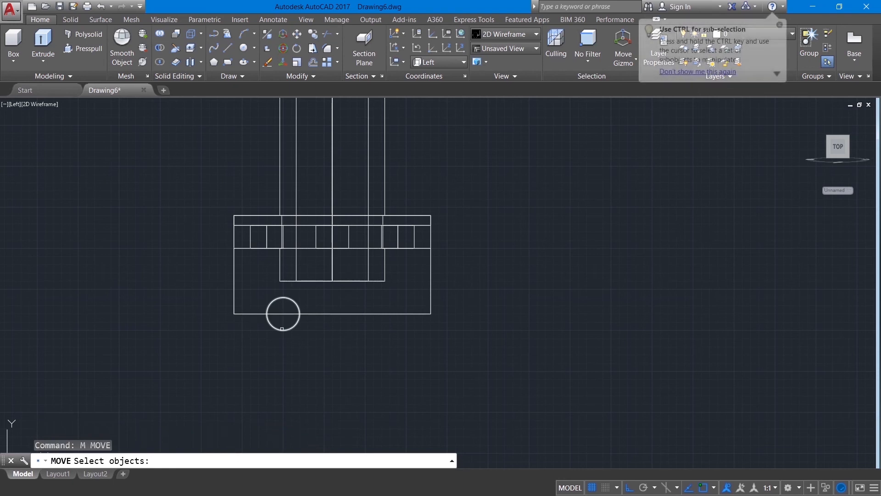
{"action": "key", "text": "Return"}
{"action": "left_click", "coordinate": [285, 311]}
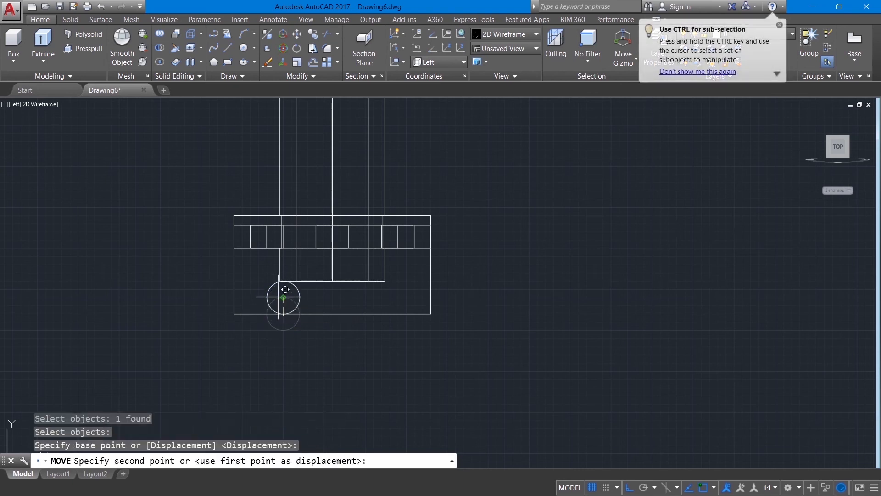
{"action": "type", "text": "10"}
{"action": "key", "text": "Return"}
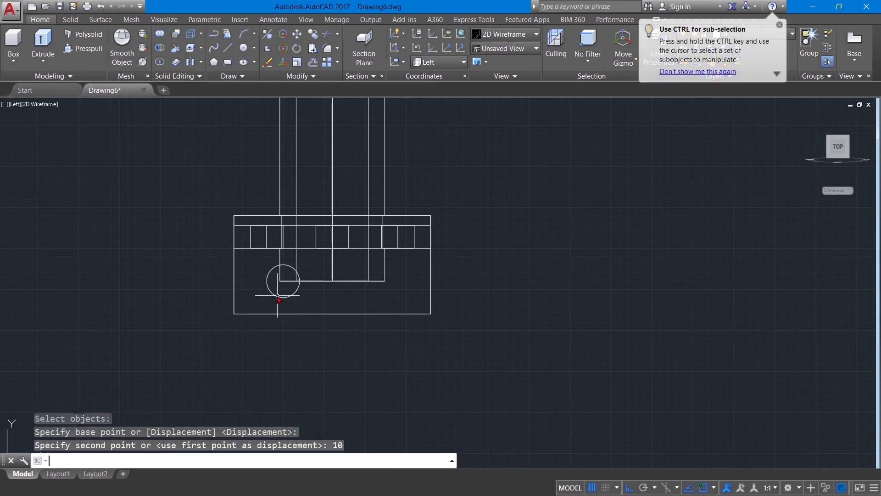
Copy the circle 30 mm horizontally across the end block's face, using its centre as base point
{"action": "type", "text": "m"}
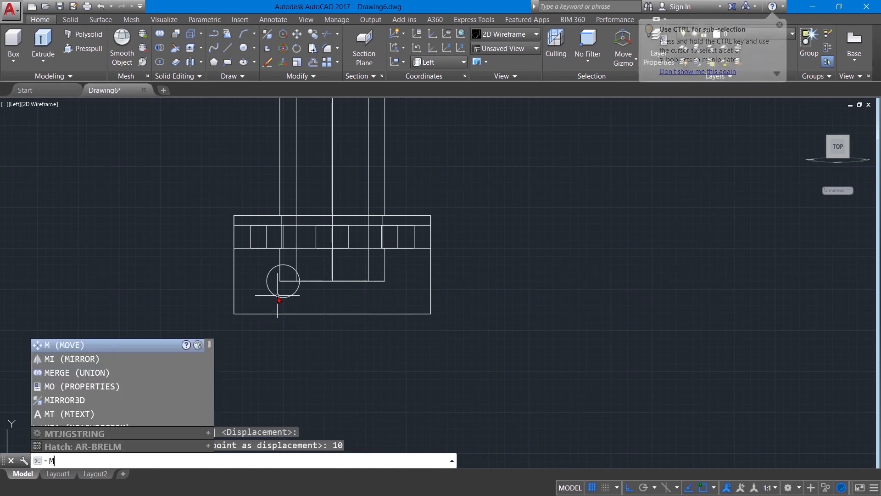
{"action": "key", "text": "BackSpace"}
{"action": "key", "text": "Return"}
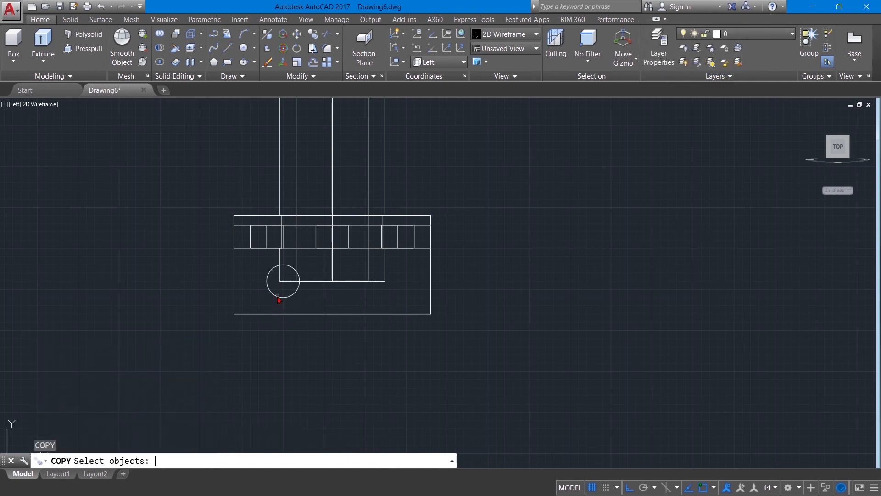
{"action": "left_click", "coordinate": [287, 295]}
{"action": "key", "text": "Return"}
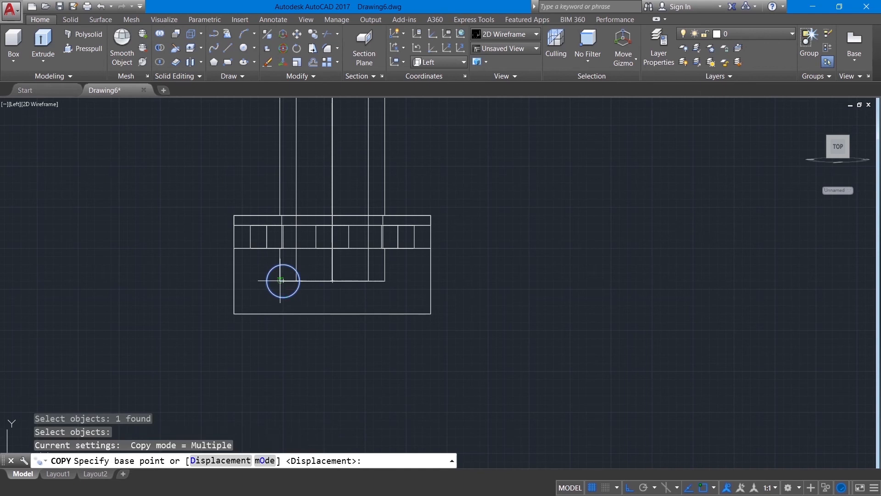
{"action": "left_click", "coordinate": [284, 280]}
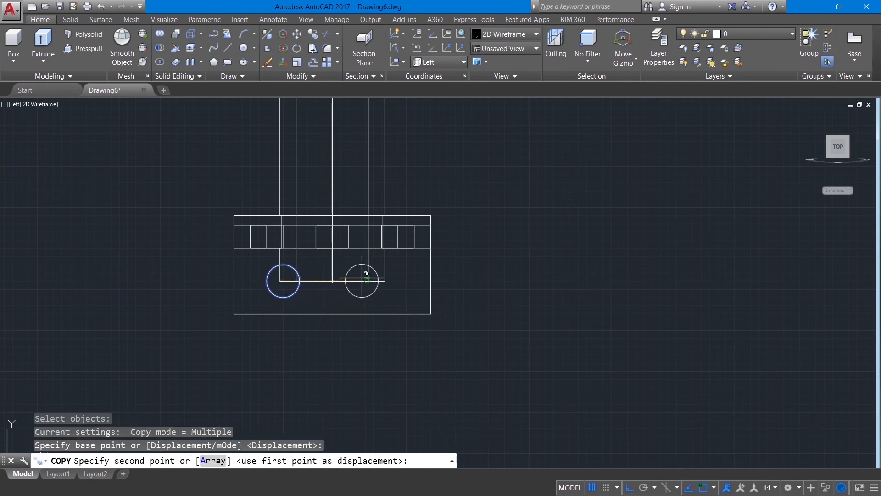
{"action": "key", "text": "Return"}
{"action": "right_click", "coordinate": [601, 198]}
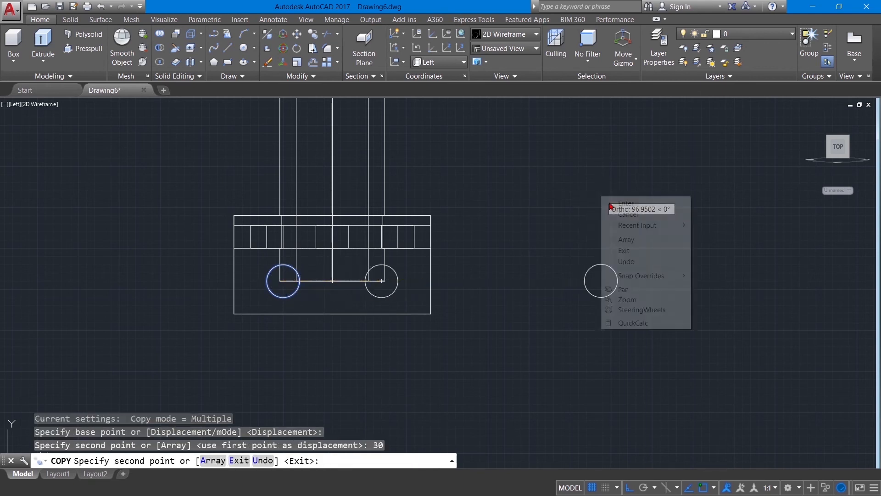
{"action": "left_click", "coordinate": [675, 203]}
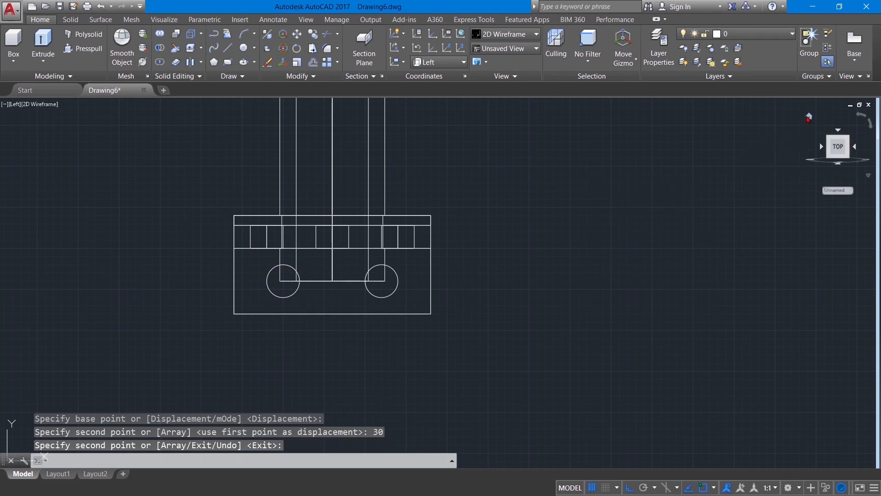
Presspull both circles on the end block's face through the block's thickness to cut the two holes
{"action": "left_click", "coordinate": [809, 117]}
{"action": "middle_click_drag", "start_coordinate": [147, 212], "coordinate": [290, 322], "text": "shift"}
{"action": "middle_click_drag", "start_coordinate": [482, 231], "coordinate": [511, 186], "text": "shift"}
{"action": "left_click", "coordinate": [89, 49]}
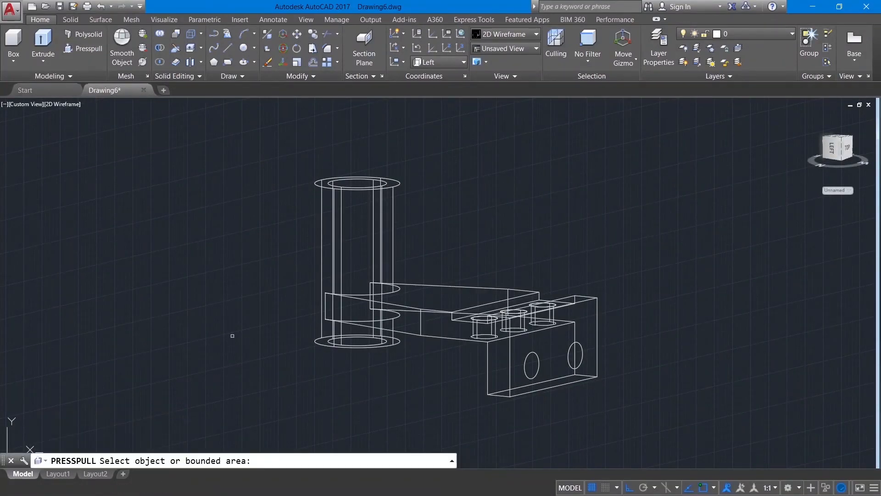
{"action": "left_click", "coordinate": [529, 373]}
{"action": "left_click", "coordinate": [408, 369]}
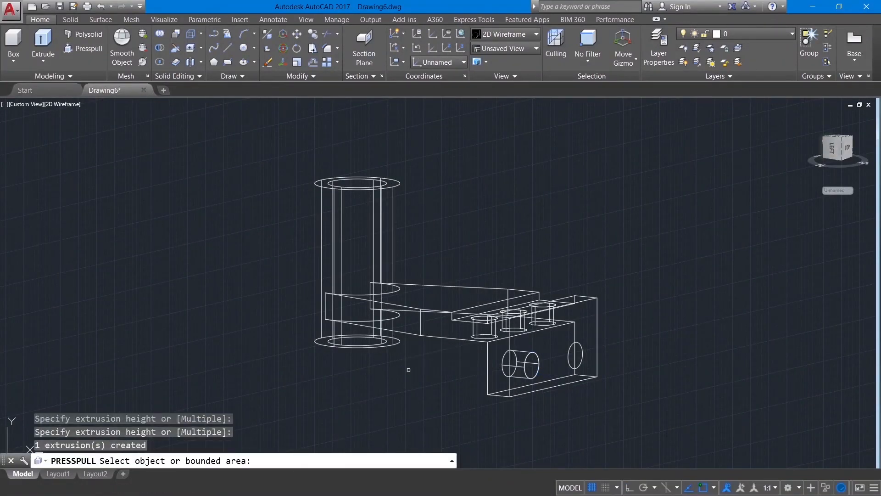
{"action": "left_click", "coordinate": [574, 361]}
{"action": "left_click", "coordinate": [469, 367]}
{"action": "key", "text": "Return"}
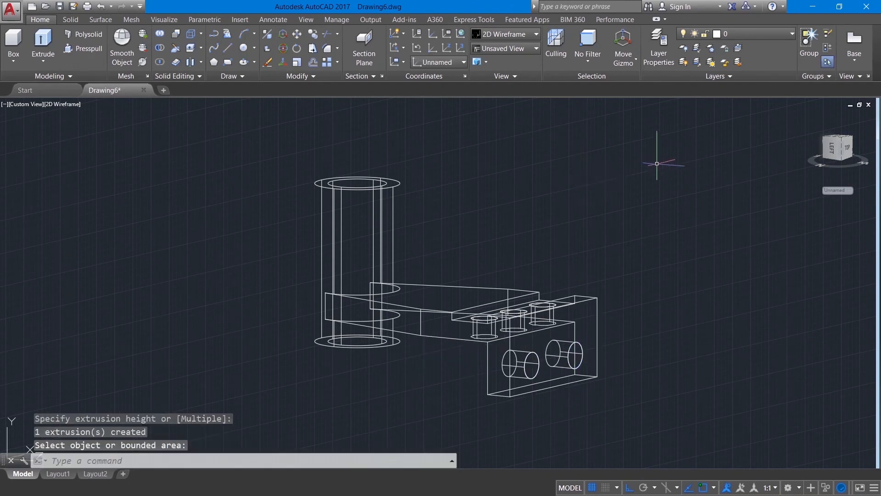
Display the model in the Shaded with edges visual style
{"action": "left_click", "coordinate": [65, 104]}
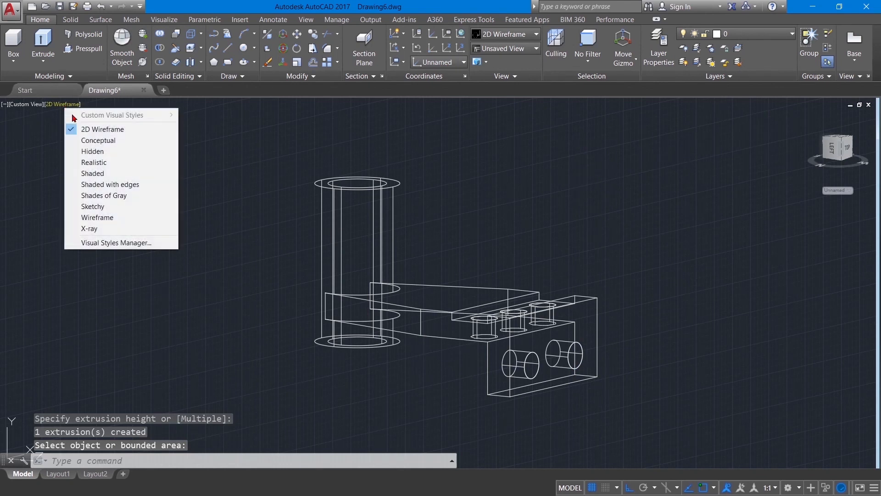
{"action": "left_click", "coordinate": [92, 184]}
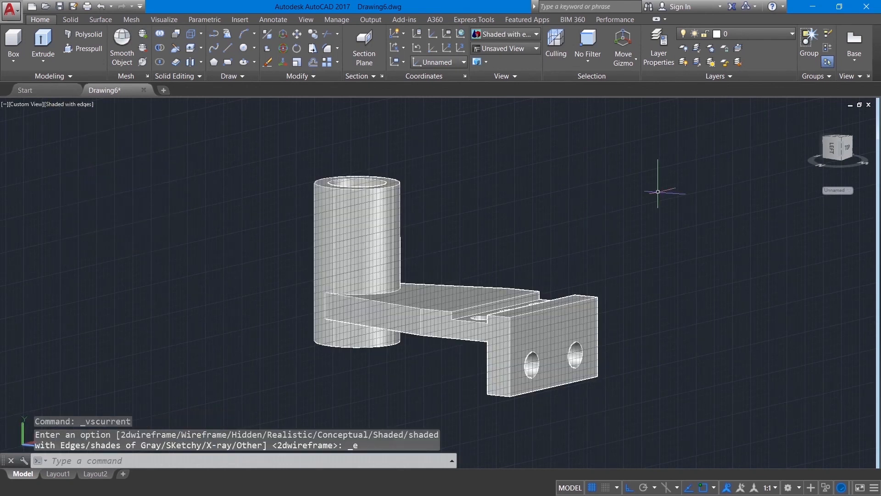
{"action": "middle_click_drag", "start_coordinate": [617, 212], "coordinate": [665, 246], "text": "shift"}
Open the Materials Browser and apply the gold-coloured generic material from the Autodesk Library's Metal category to the whole part
{"action": "left_click", "coordinate": [306, 20]}
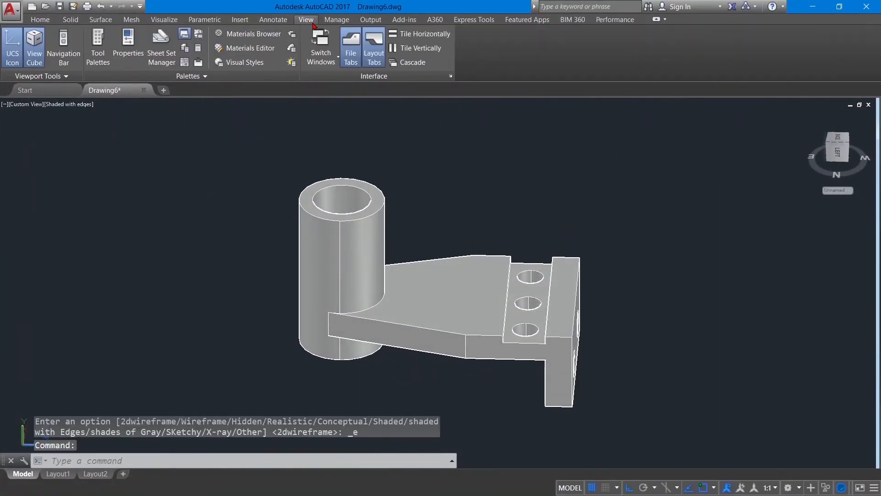
{"action": "left_click", "coordinate": [262, 37]}
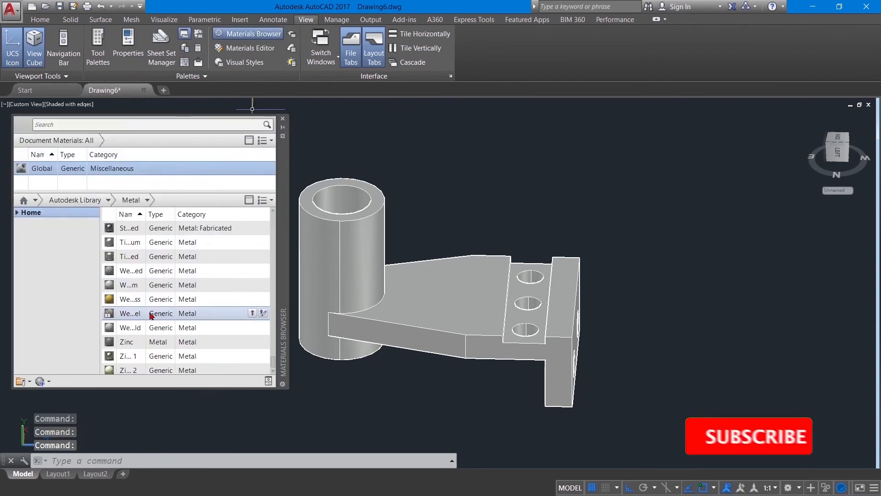
{"action": "left_click", "coordinate": [403, 322]}
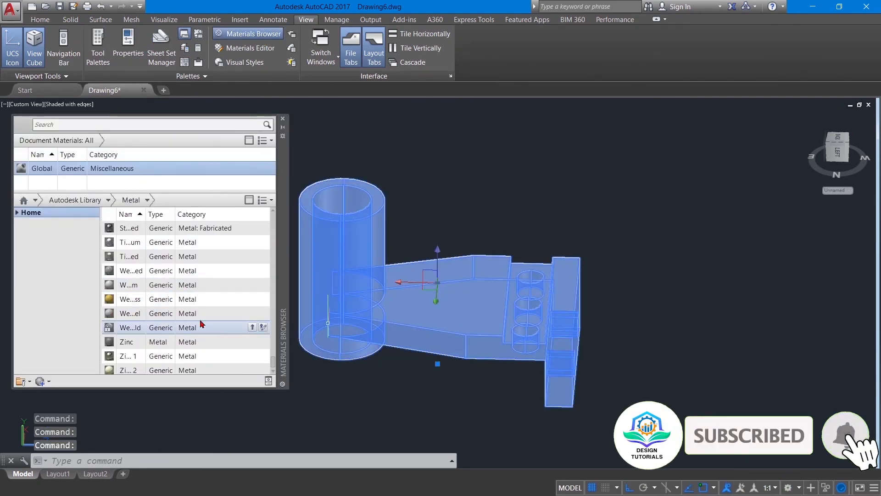
{"action": "left_click", "coordinate": [252, 299]}
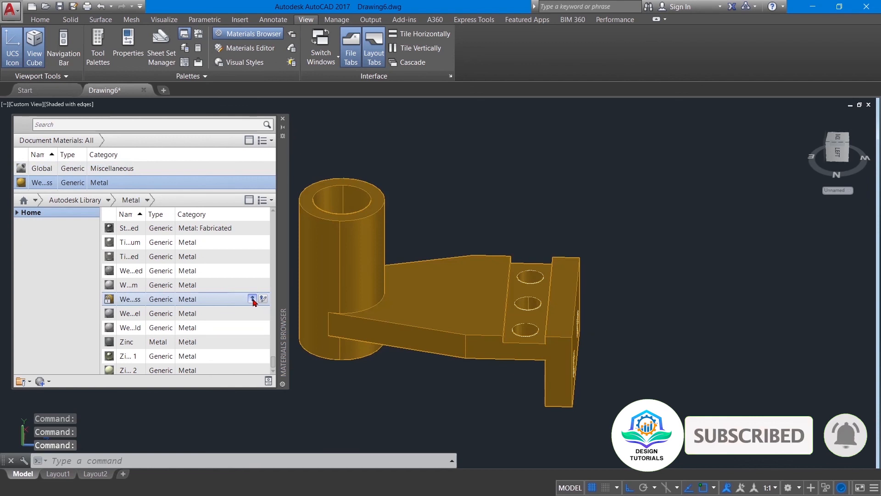
Open the list of material categories in the Autodesk Library
{"action": "scroll", "coordinate": [157, 339], "scroll_direction": "down", "scroll_amount": 1}
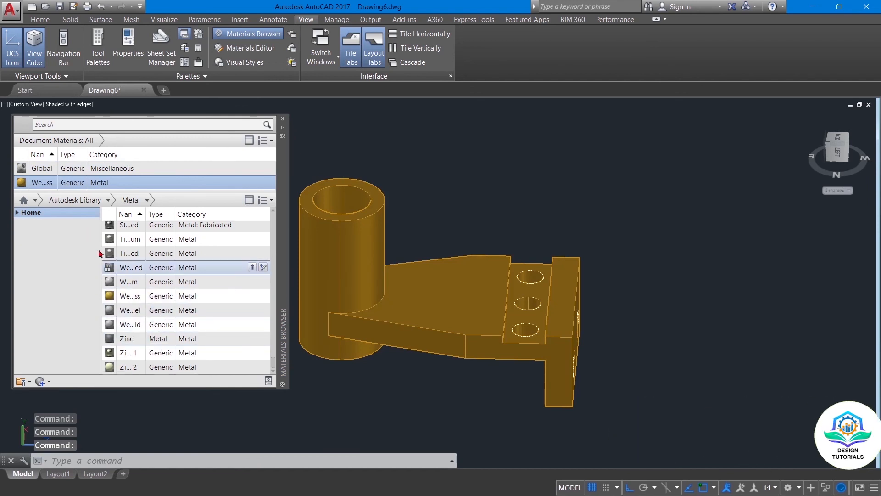
{"action": "left_click", "coordinate": [109, 200]}
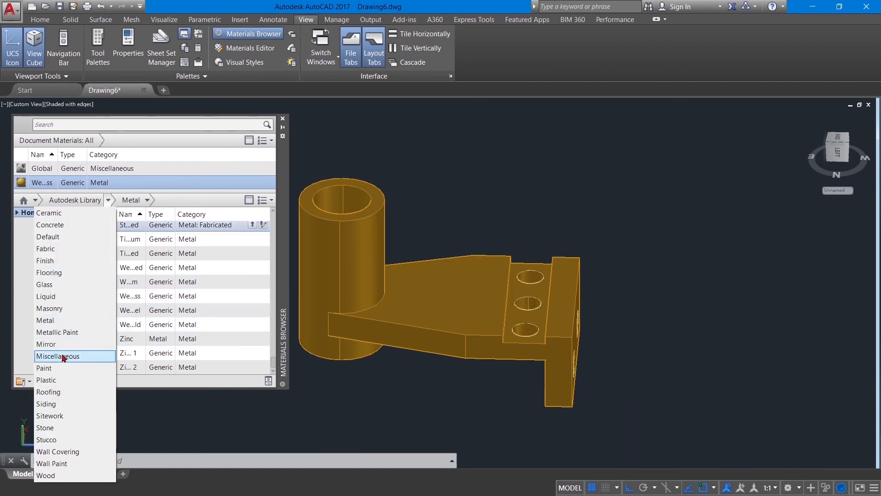